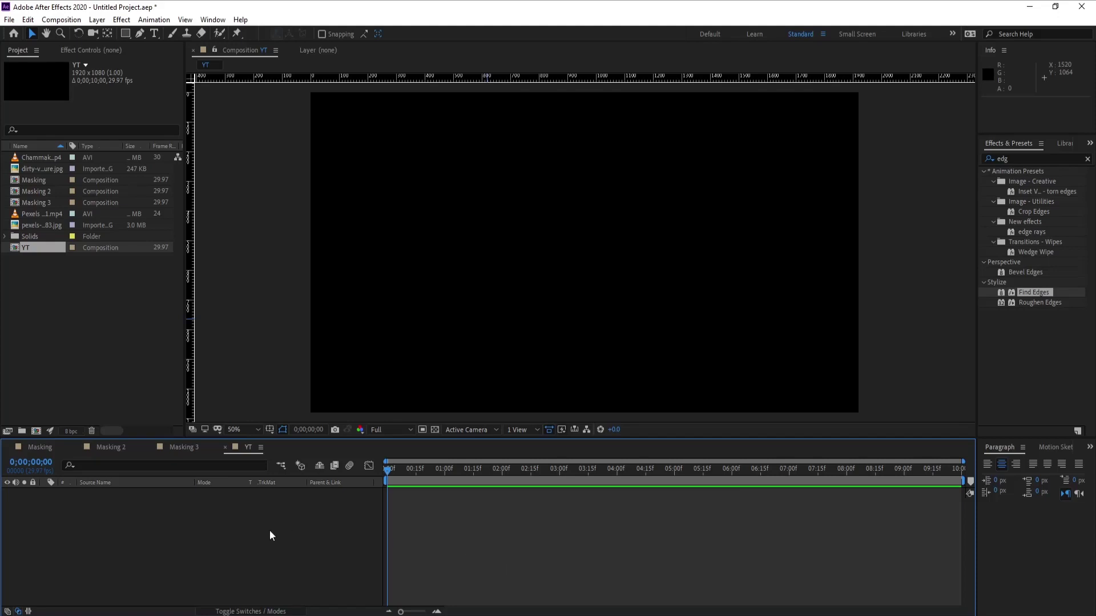
# Add a new text layer to the YT composition reading 'Daydream'
pyautogui.rightClick(269, 530)
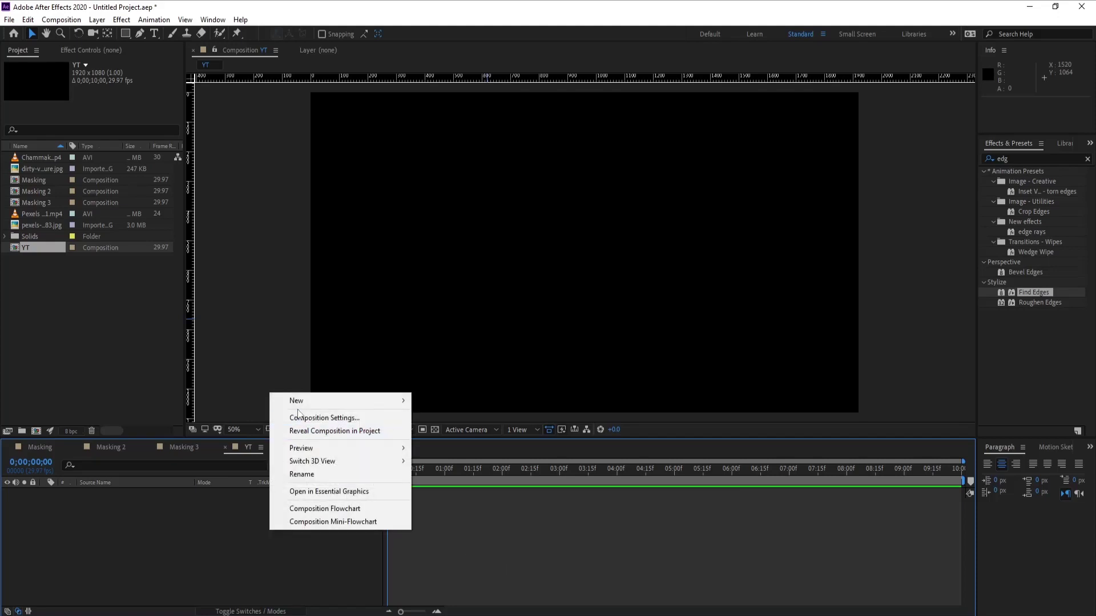
pyautogui.click(238, 497)
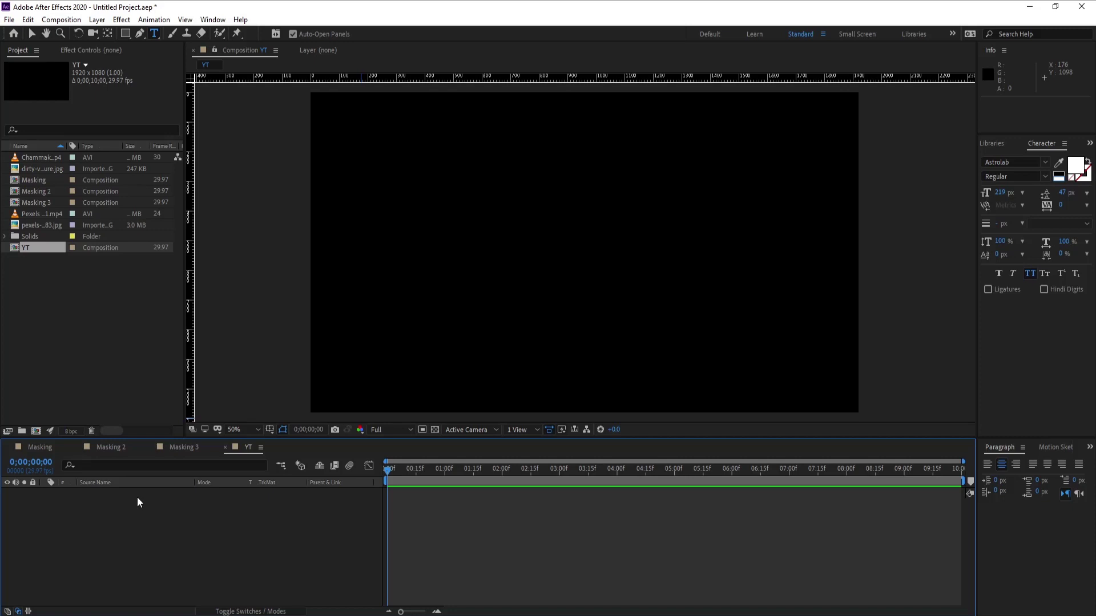
pyautogui.rightClick(137, 497)
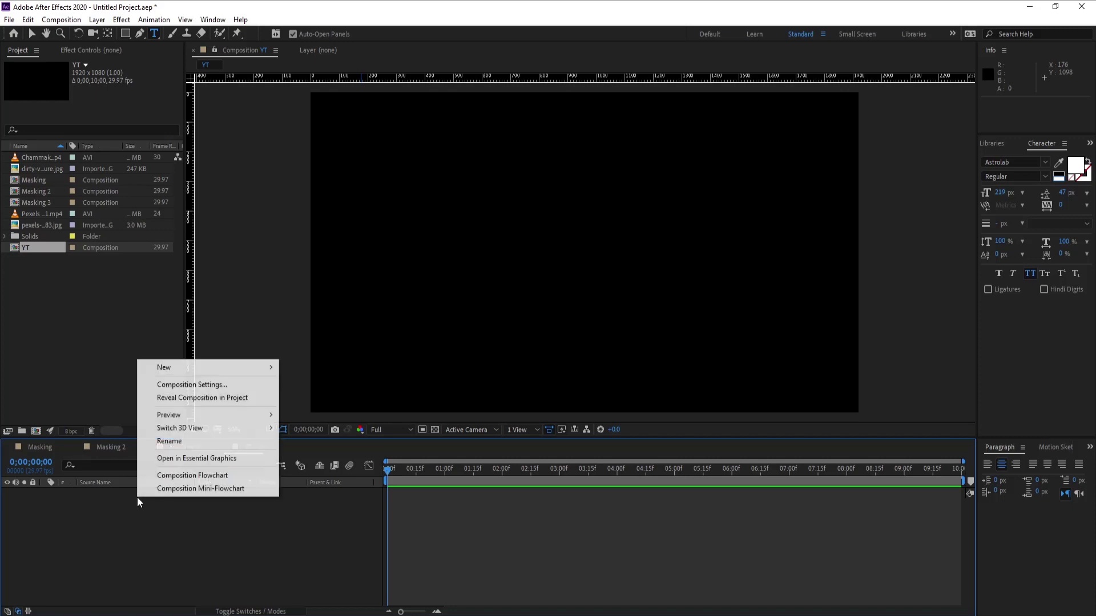
pyautogui.moveTo(200, 367)
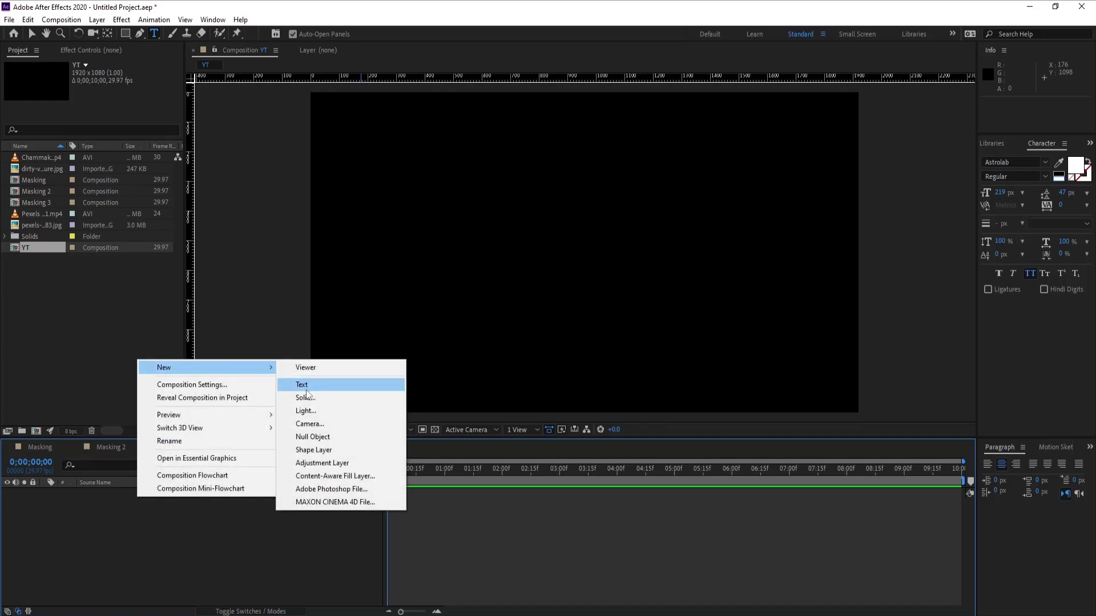
pyautogui.click(297, 387)
pyautogui.write('T')
pyautogui.press('BackSpace')
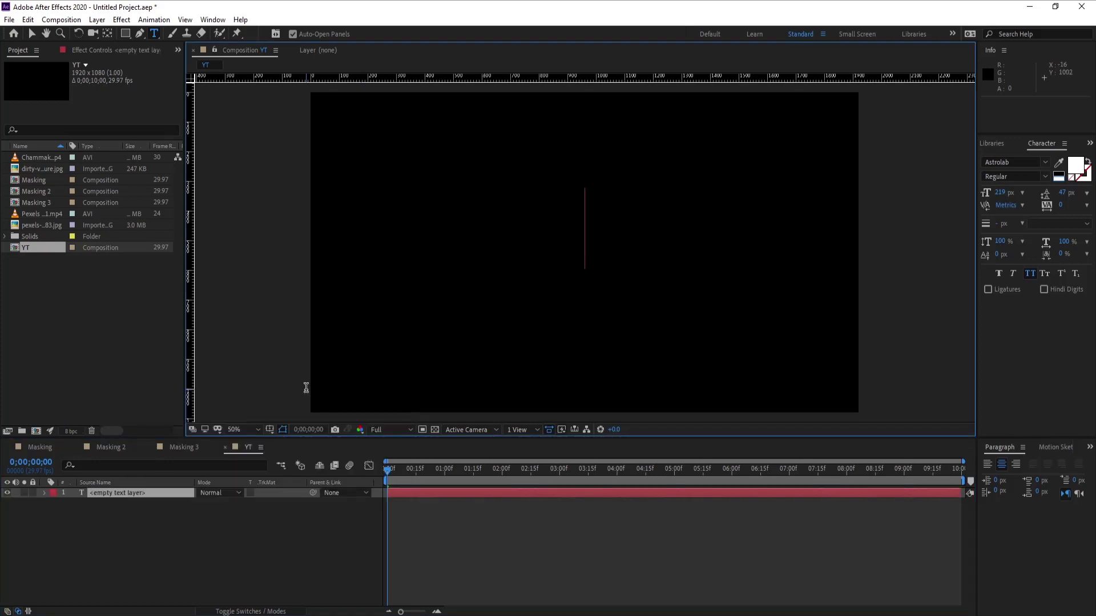
pyautogui.write('Day')
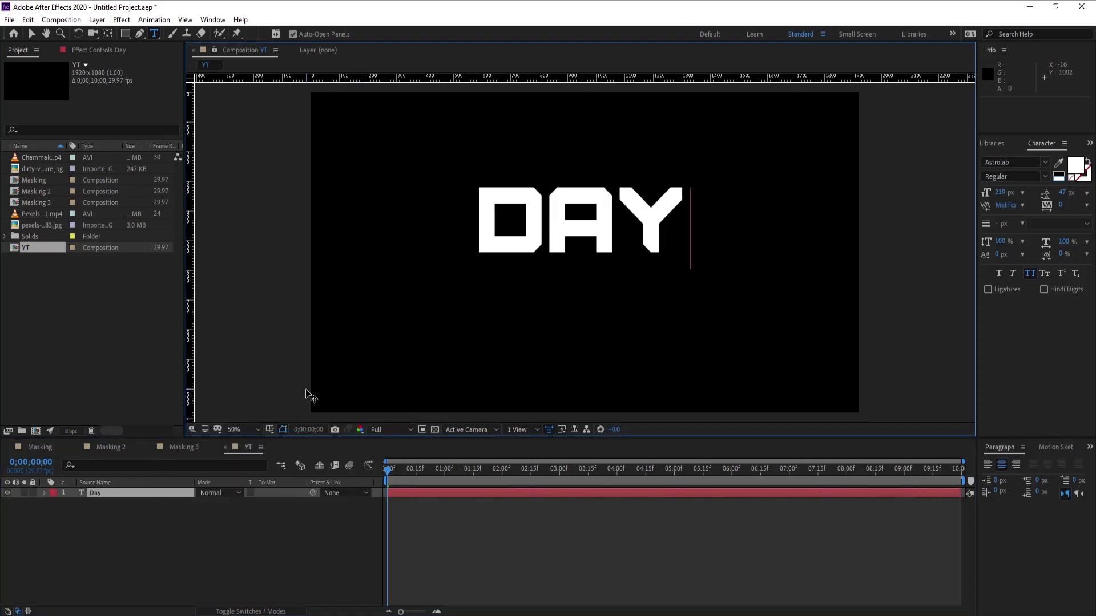
pyautogui.write('dream')
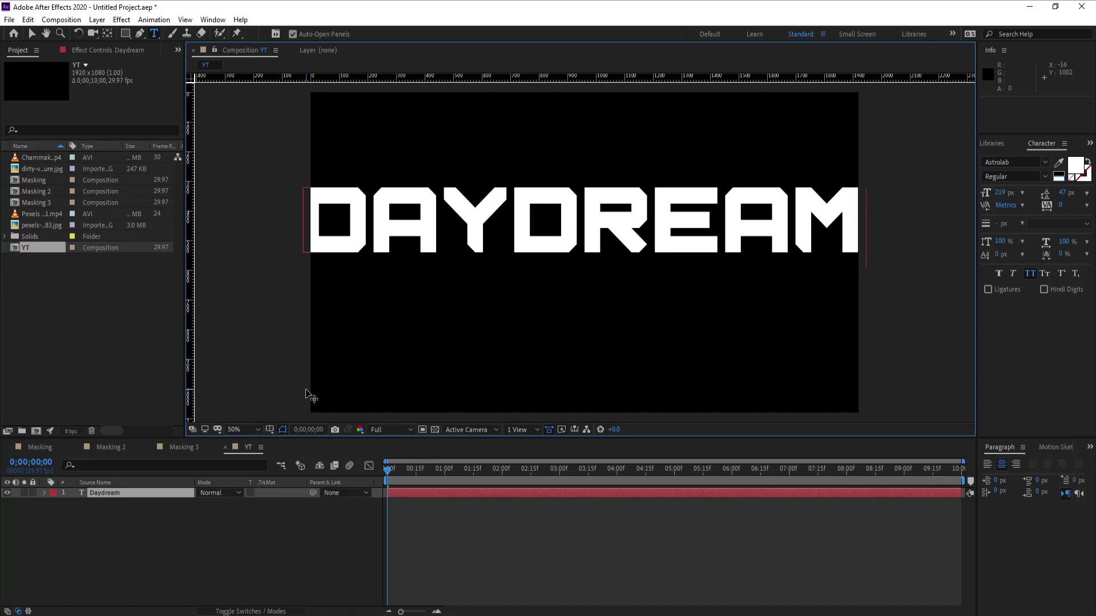
# Set the whole title's font to Lemon/Milk
pyautogui.hotkey('ctrl', 'a')
pyautogui.click(1036, 163)
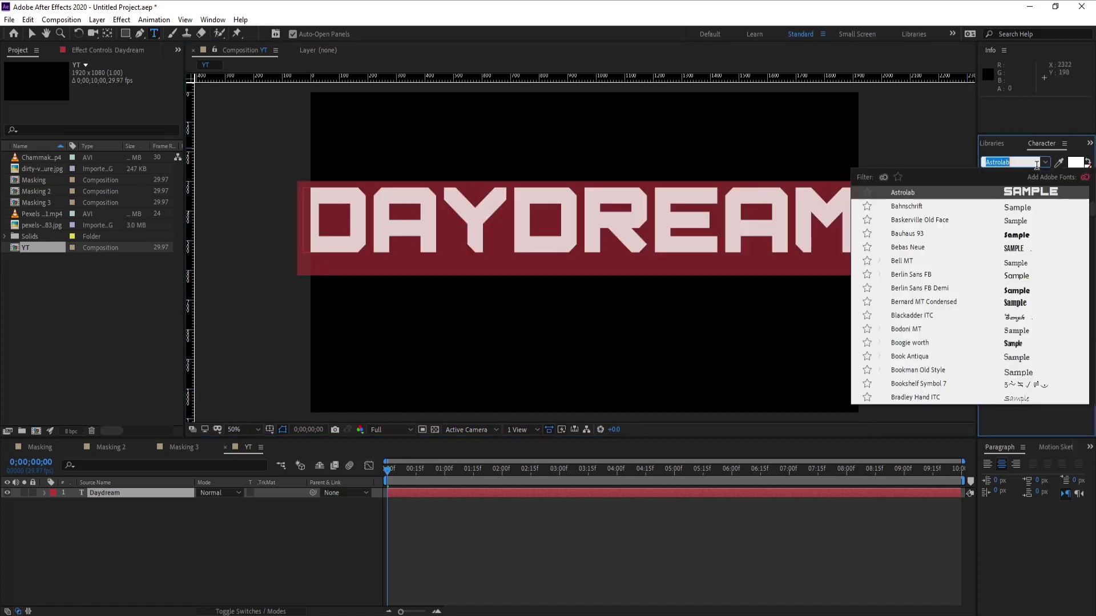
pyautogui.write('lem')
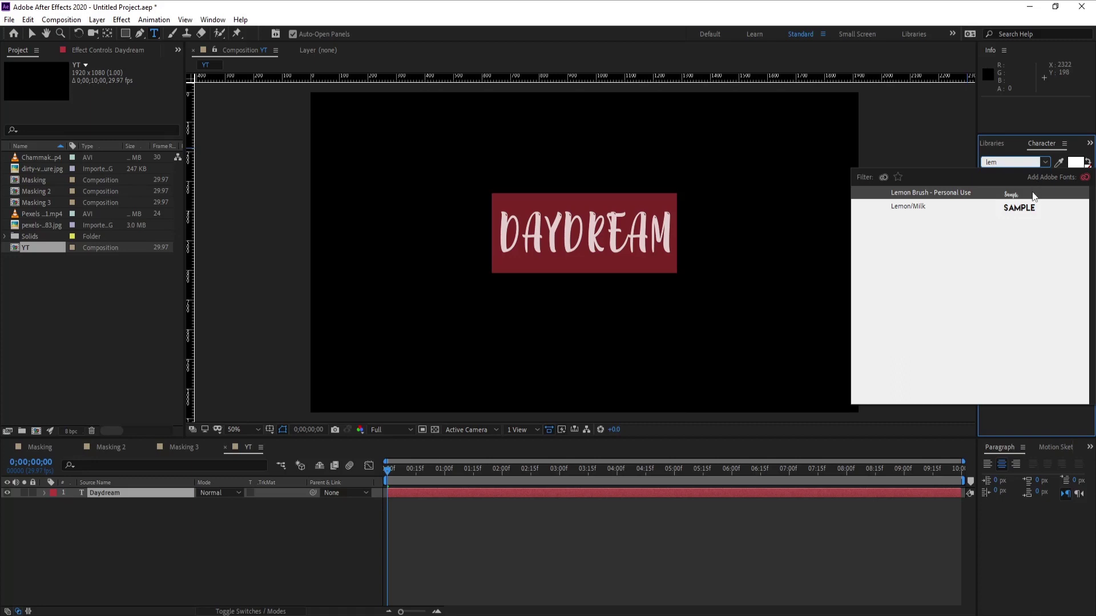
pyautogui.click(1030, 209)
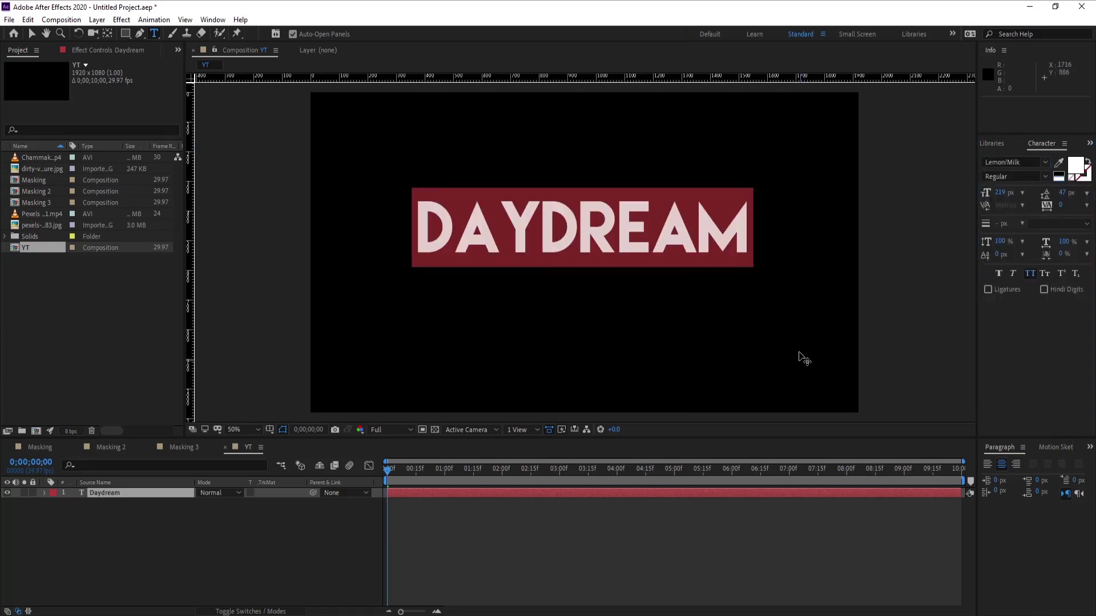
pyautogui.click(33, 32)
# Lower DAYDREAM to frame centre, draw a red rectangle shape layer over it, and show its Position
pyautogui.moveTo(582, 242); pyautogui.dragTo(582, 266)
pyautogui.press('q')
pyautogui.rightClick(160, 514)
pyautogui.moveTo(208, 382)
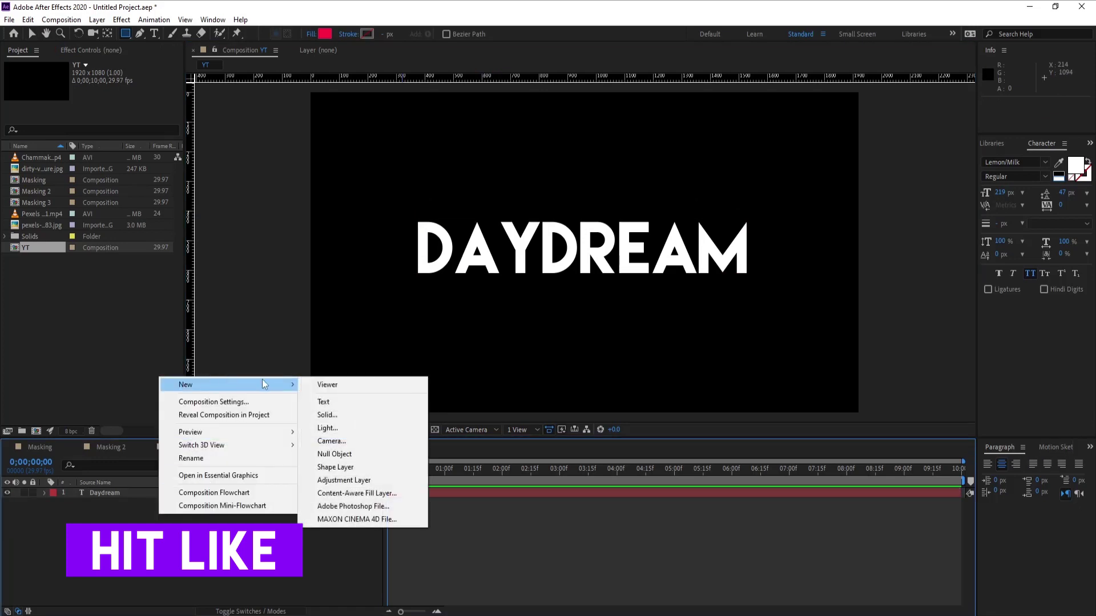
pyautogui.click(337, 467)
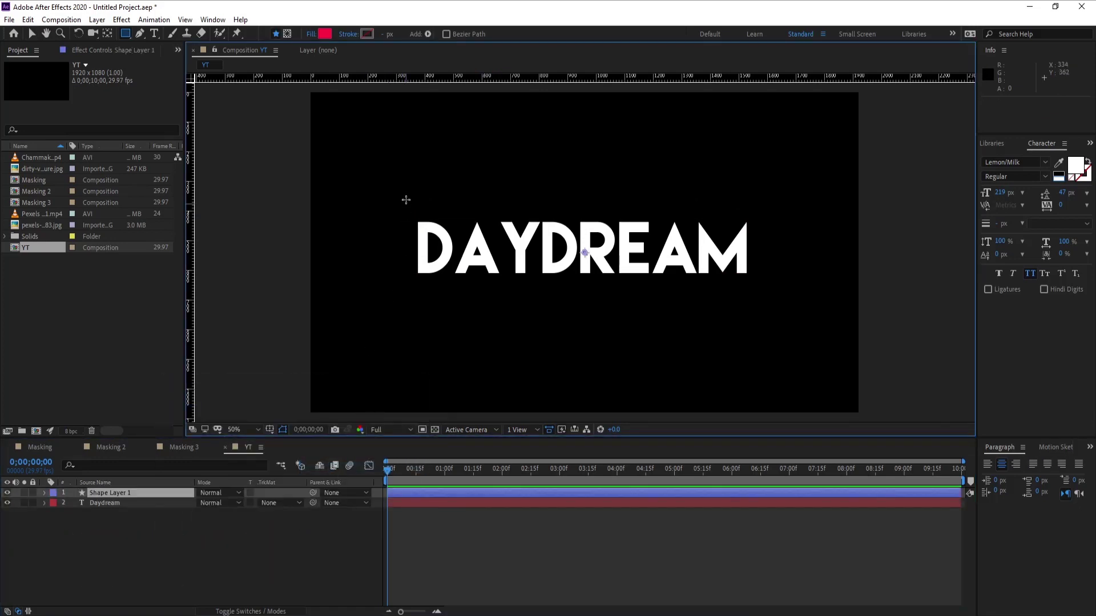
pyautogui.moveTo(406, 190)
pyautogui.mouseDown()
pyautogui.moveTo(501, 254)
pyautogui.moveTo(756, 313)
pyautogui.mouseUp()
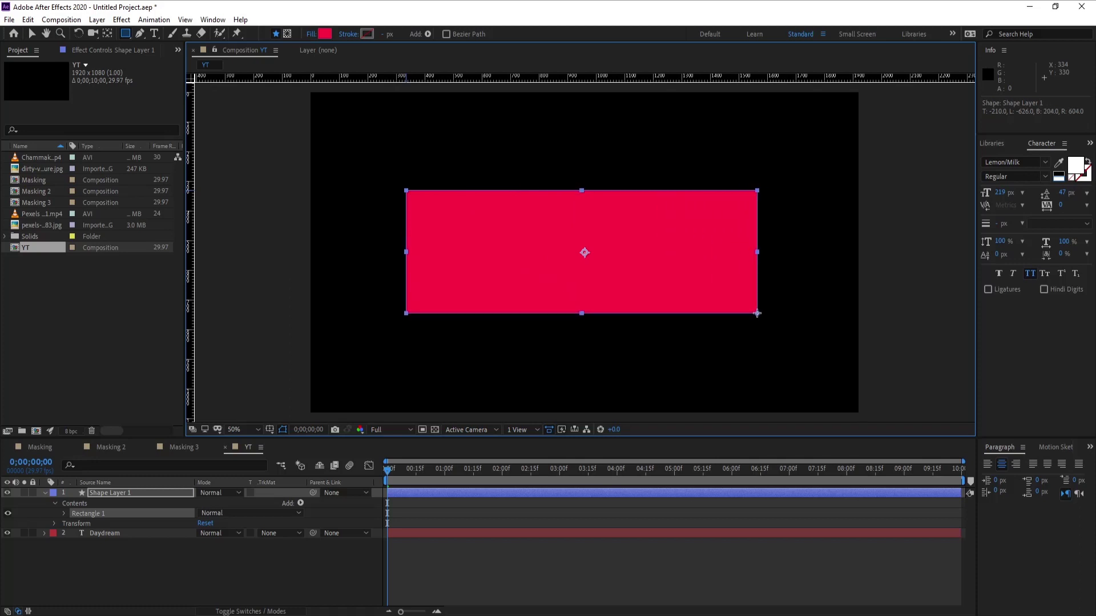
pyautogui.click(144, 494)
pyautogui.press('p')
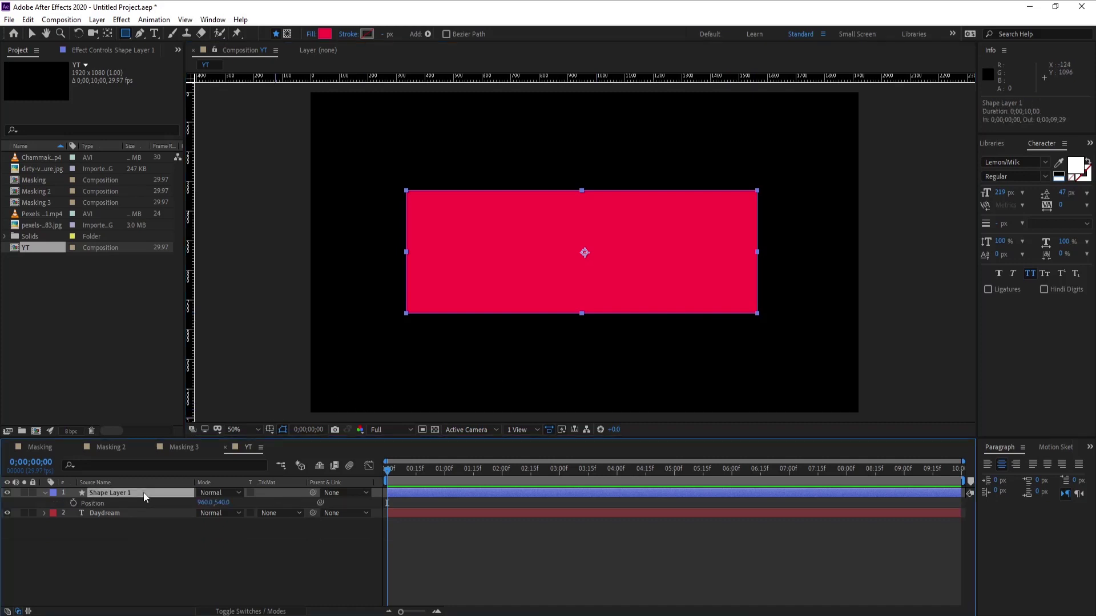
# Keyframe the rectangle centred at about 1;01 and off-screen left at 0;00
pyautogui.click(73, 503)
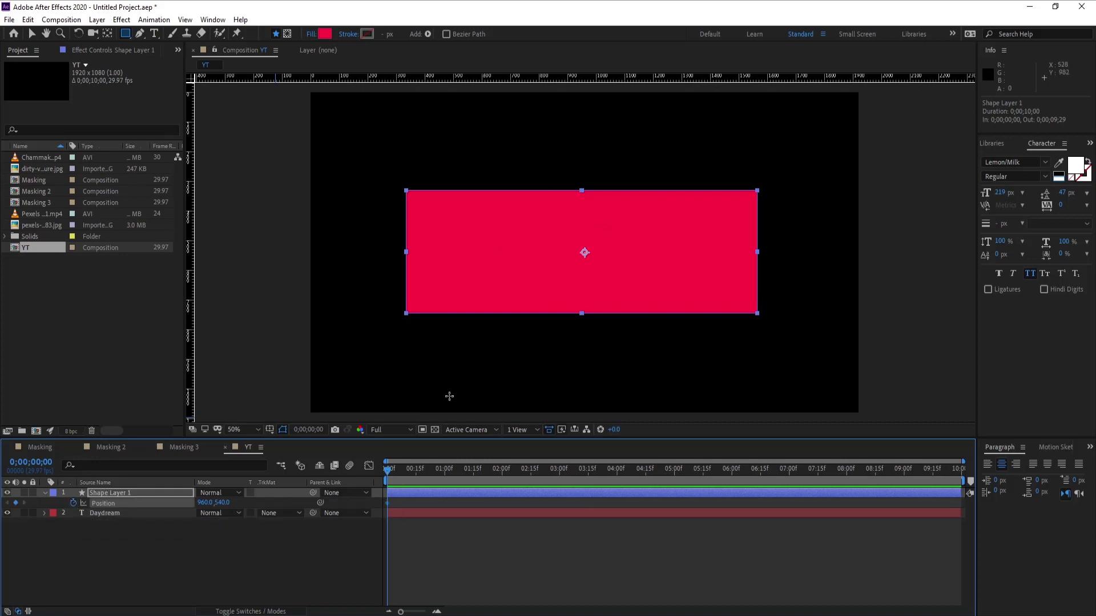
pyautogui.click(33, 39)
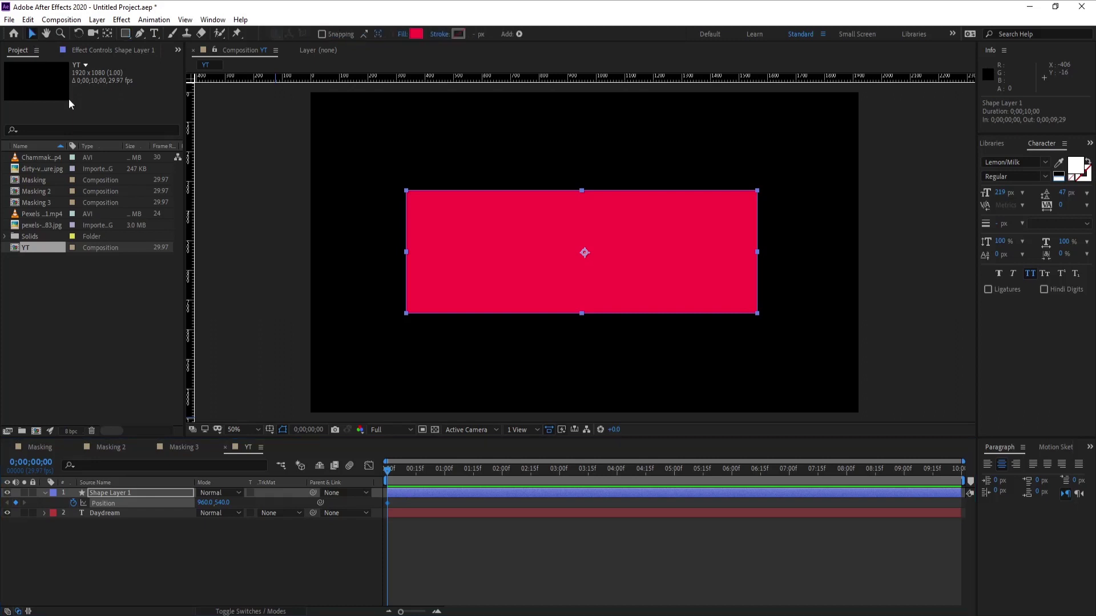
pyautogui.moveTo(388, 503); pyautogui.dragTo(447, 503)
pyautogui.moveTo(550, 281); pyautogui.dragTo(131, 287)
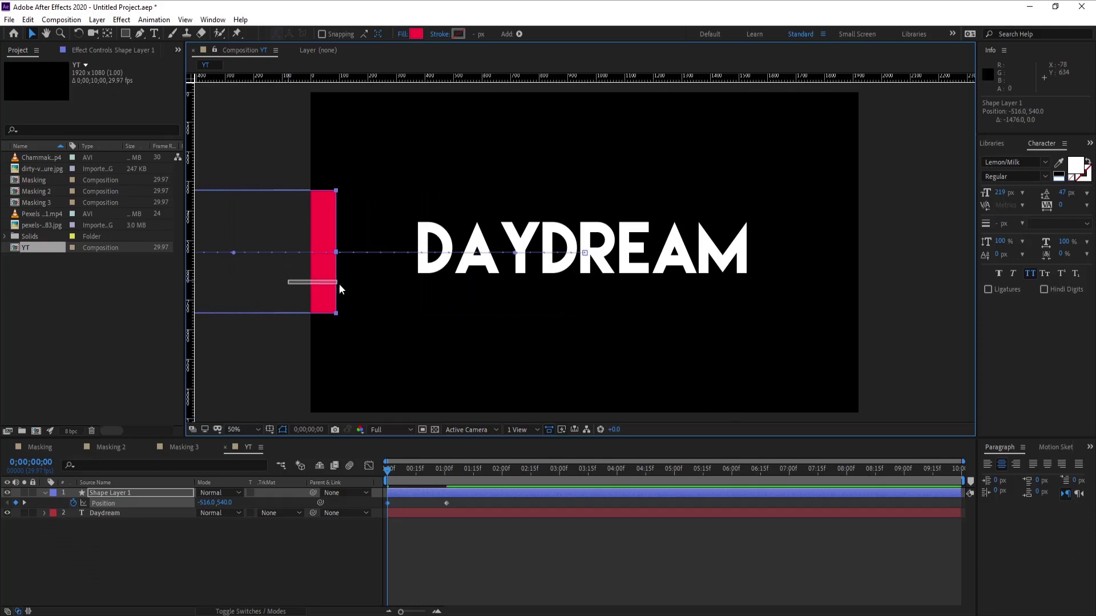
pyautogui.moveTo(303, 285); pyautogui.dragTo(243, 287)
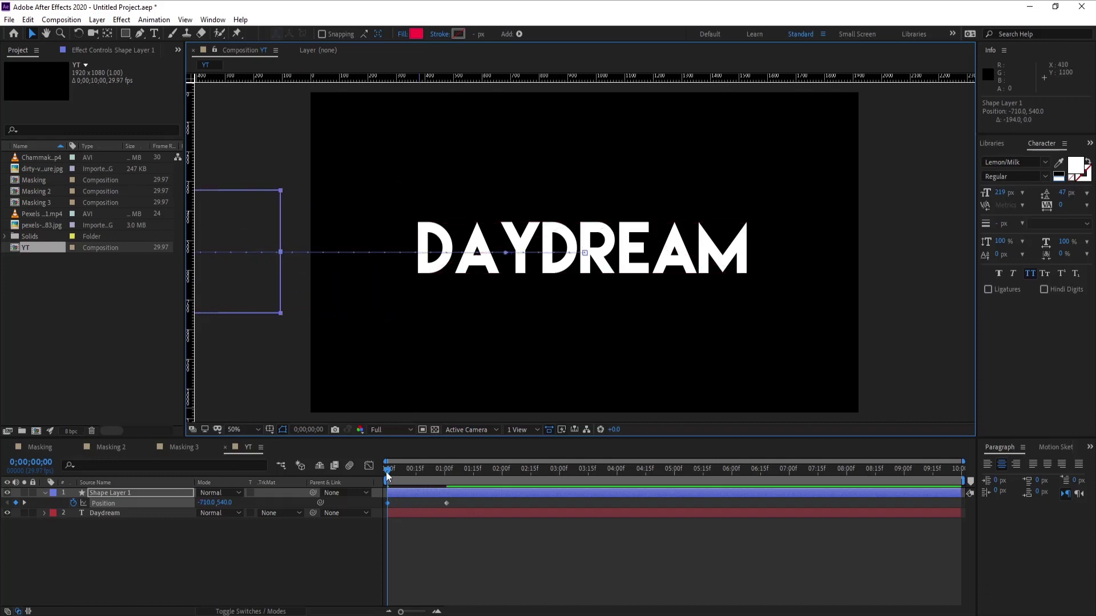
pyautogui.moveTo(387, 474); pyautogui.dragTo(472, 485)
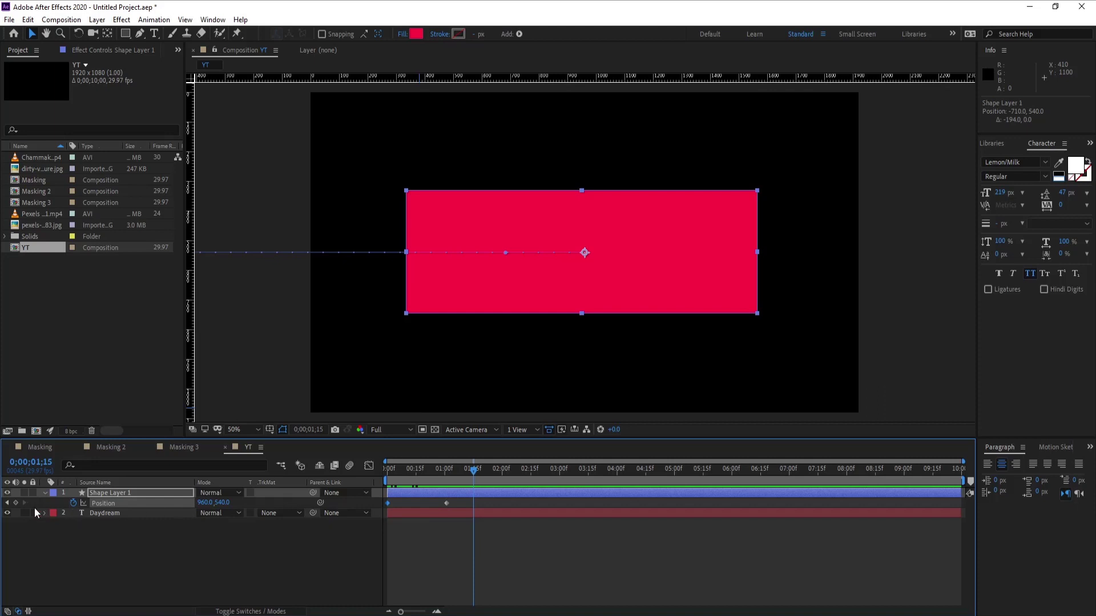
# Copy the centred Position keyframe so the rectangle holds over the text after one second
pyautogui.click(16, 504)
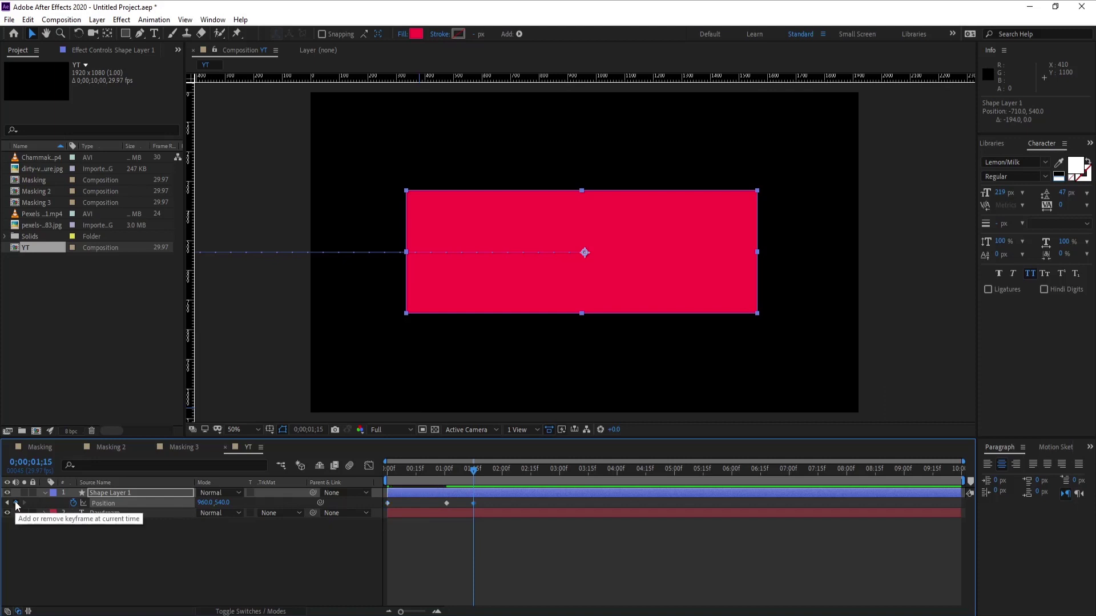
pyautogui.hotkey('ctrl', 'z')
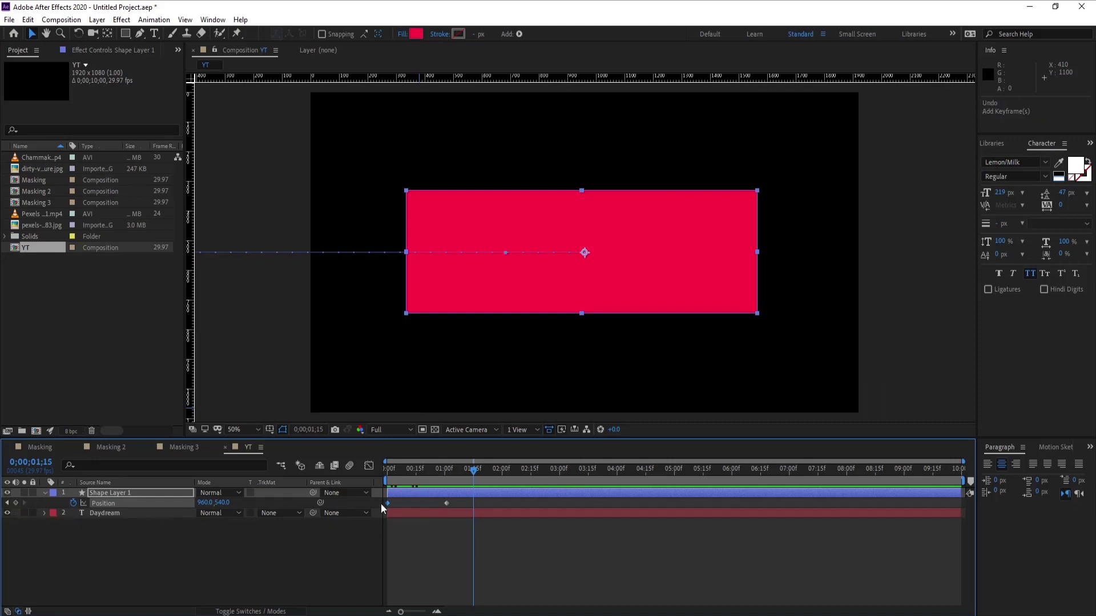
pyautogui.moveTo(446, 502)
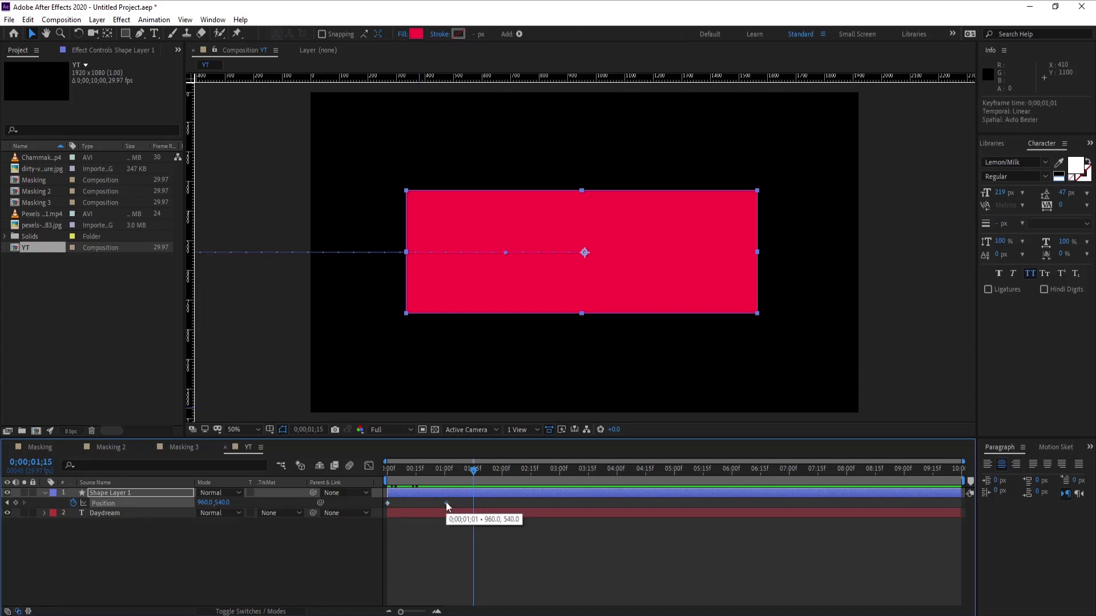
pyautogui.click(447, 502)
pyautogui.hotkey('ctrl', 'c')
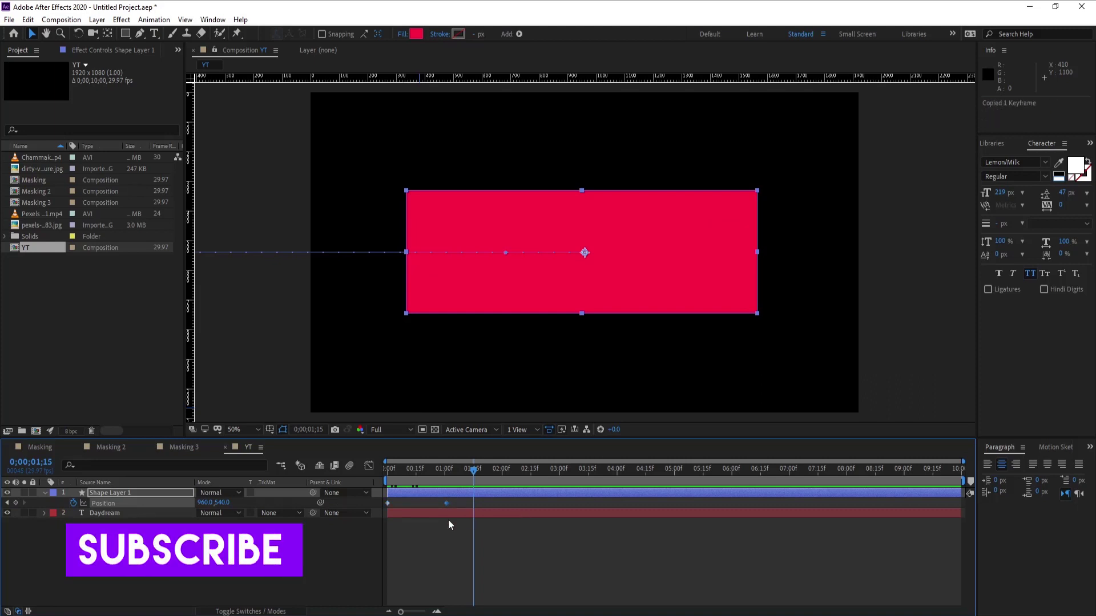
pyautogui.hotkey('ctrl', 'v')
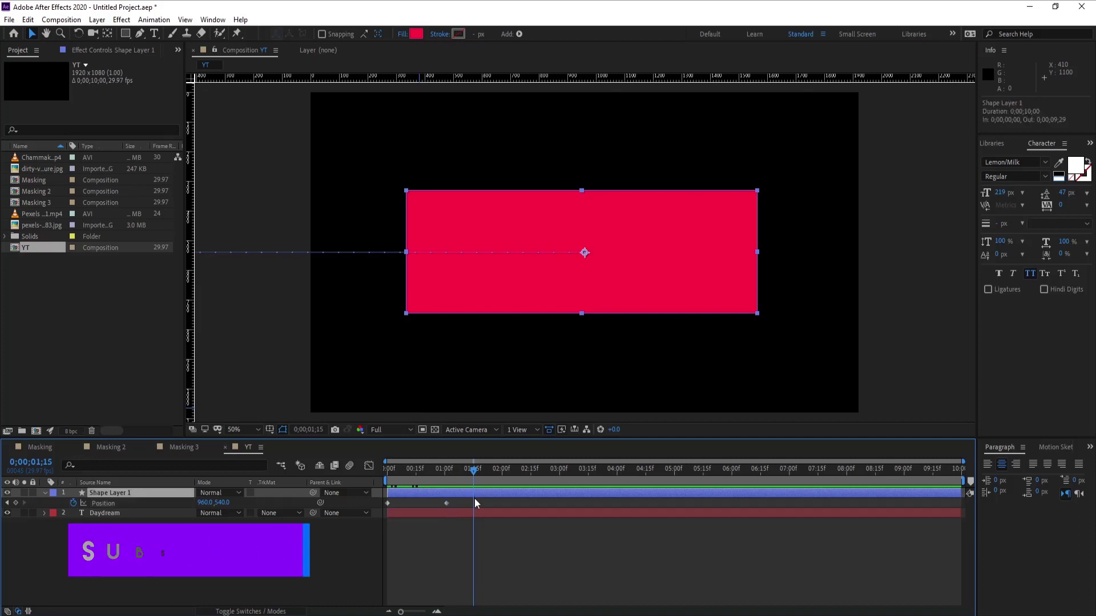
pyautogui.click(445, 474)
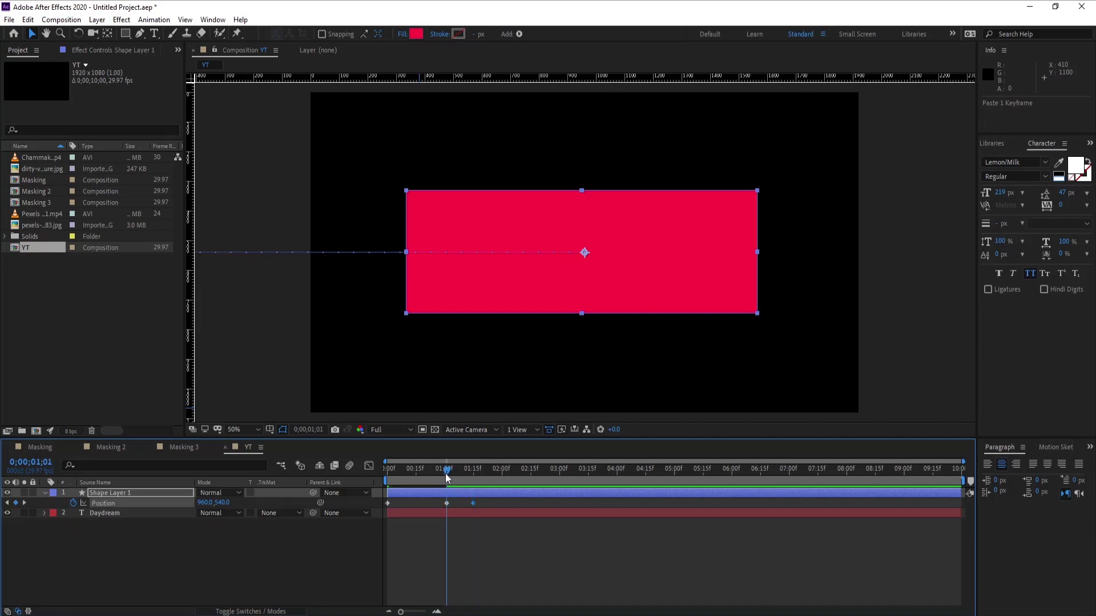
pyautogui.hotkey('ctrl', 'v')
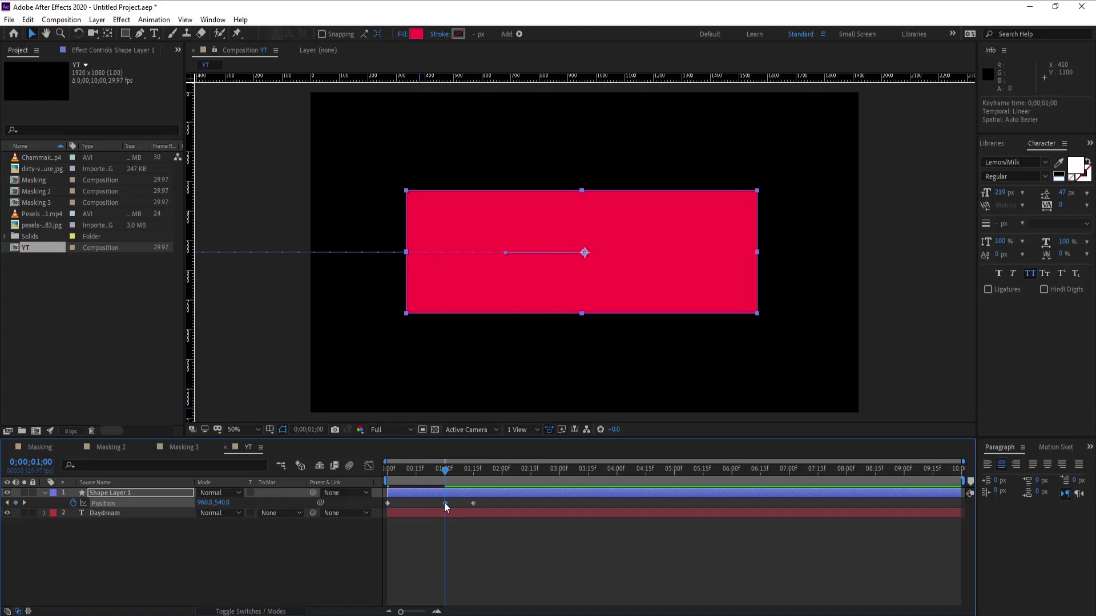
pyautogui.moveTo(445, 469); pyautogui.dragTo(534, 484)
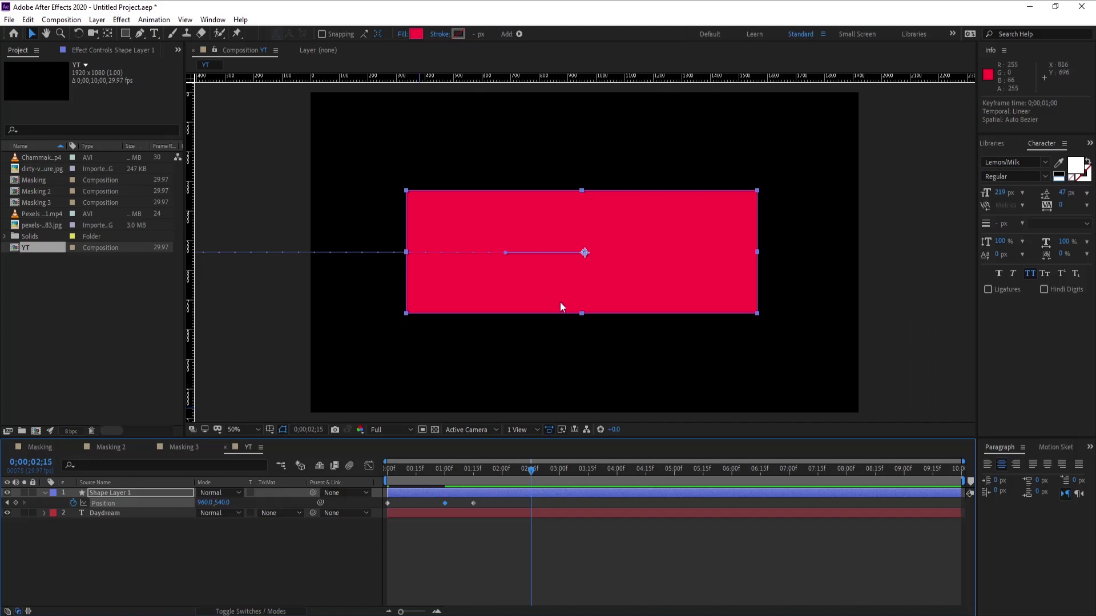
# Slide the rectangle back off-screen left to -702,540 by 0;00;03;00 and retime the middle keyframes
pyautogui.moveTo(711, 294); pyautogui.dragTo(237, 298)
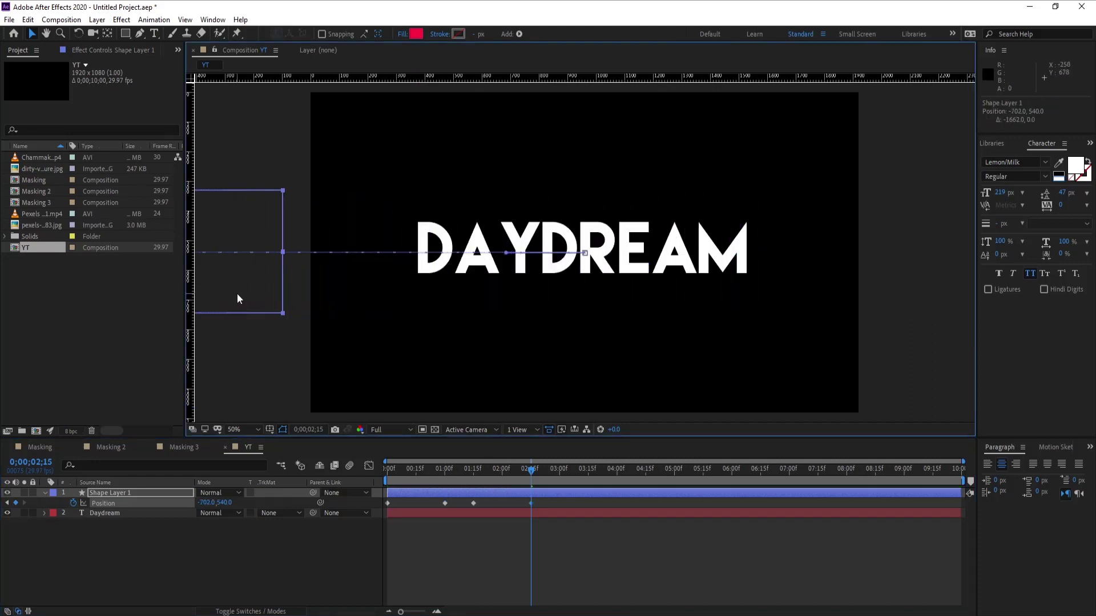
pyautogui.moveTo(528, 475); pyautogui.dragTo(559, 503)
pyautogui.moveTo(492, 505); pyautogui.dragTo(467, 504)
pyautogui.click(480, 505)
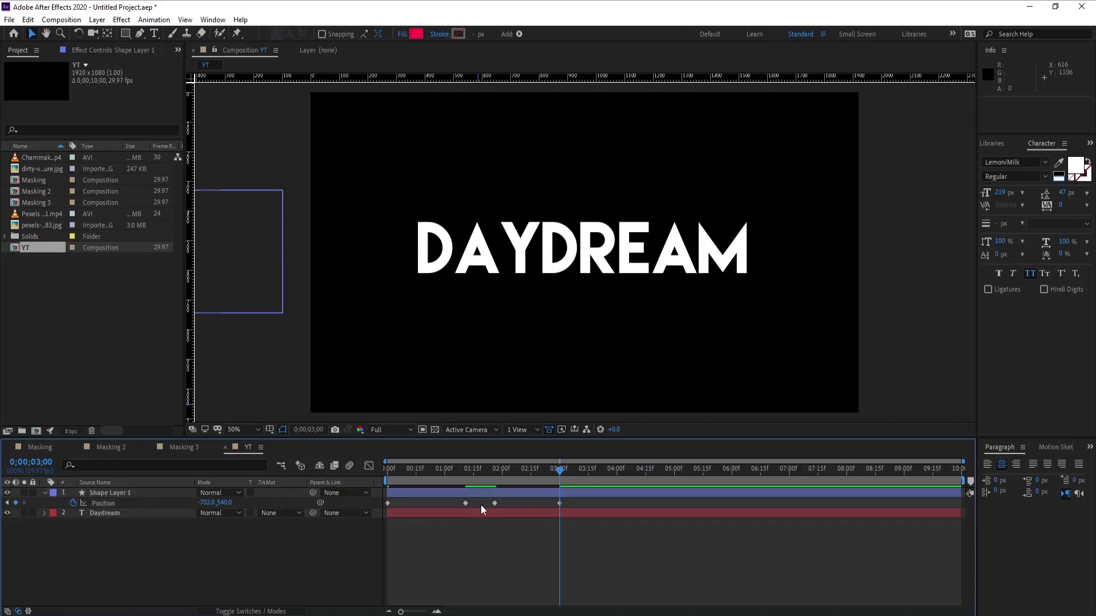
pyautogui.moveTo(494, 502); pyautogui.dragTo(502, 504)
# Apply Easy Ease to all four Position keyframes of the rectangle
pyautogui.moveTo(573, 499); pyautogui.dragTo(348, 515)
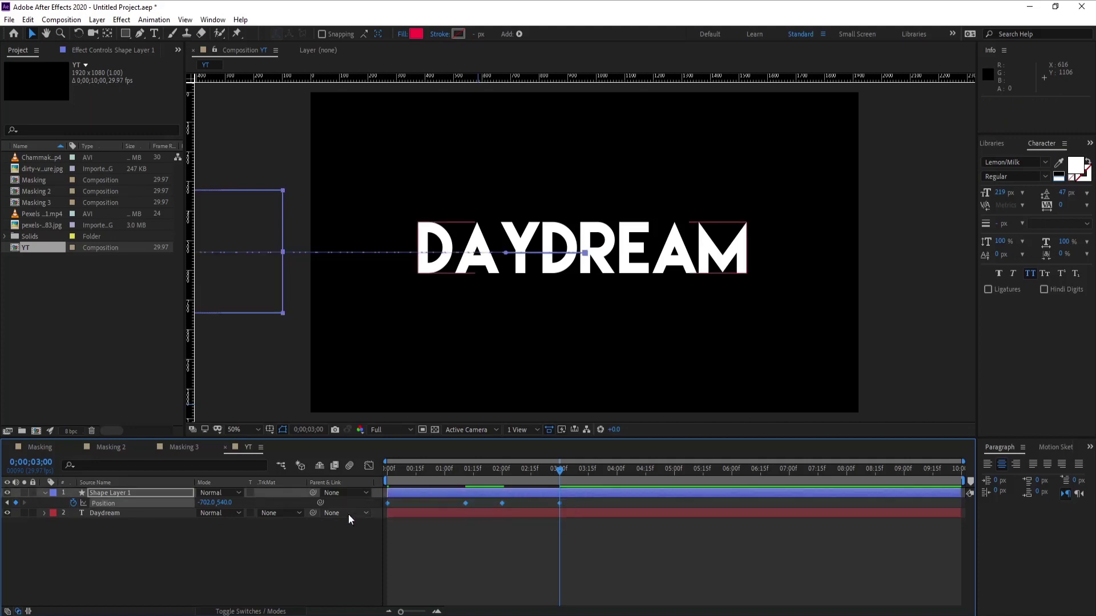
pyautogui.press('F9')
pyautogui.click(531, 615)
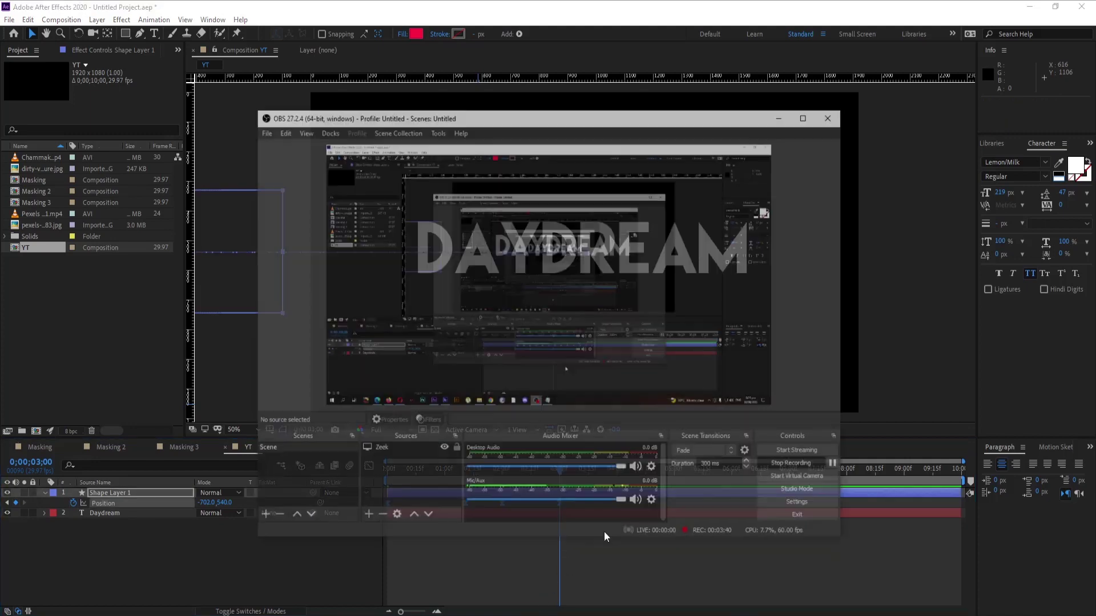
pyautogui.click(847, 448)
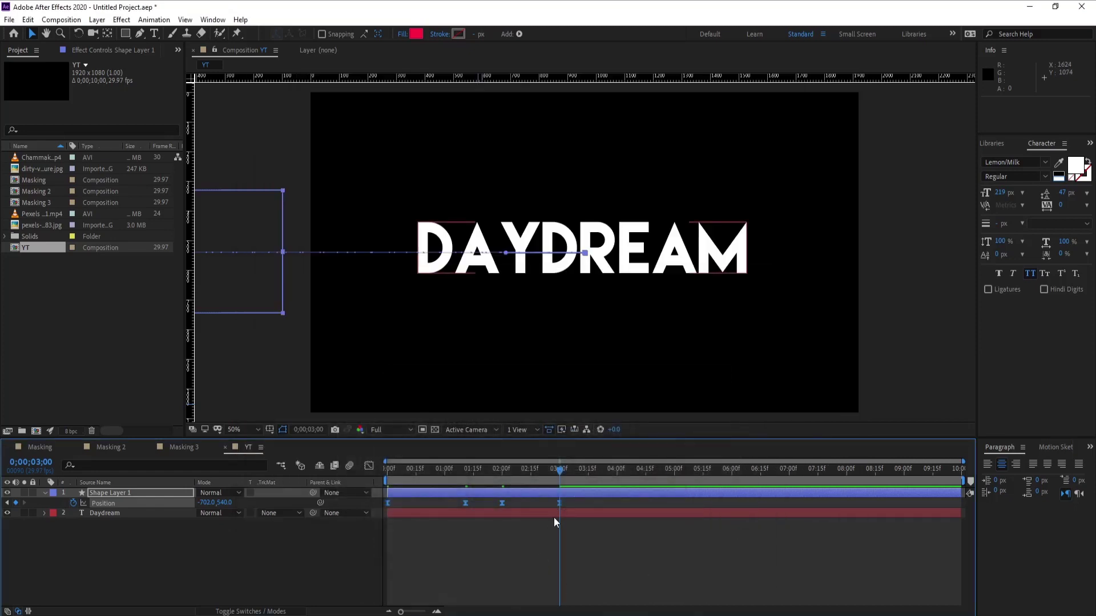
pyautogui.rightClick(91, 543)
# Draw a thin vertical bar on a new shape layer left of the DAYDREAM text
pyautogui.moveTo(120, 416)
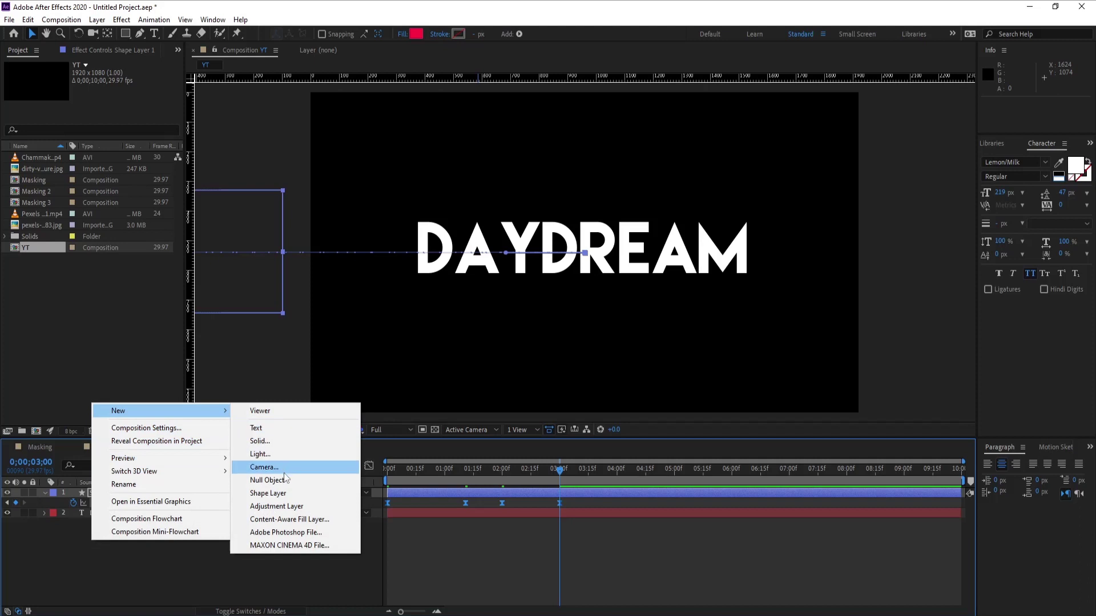
pyautogui.click(287, 494)
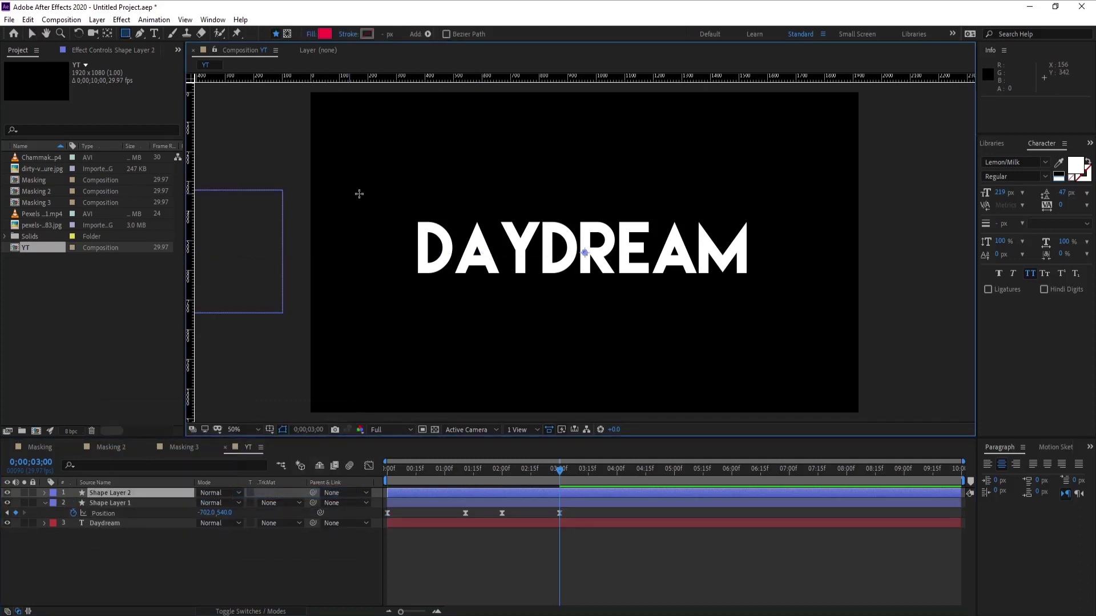
pyautogui.moveTo(403, 469); pyautogui.dragTo(388, 469)
pyautogui.moveTo(332, 196); pyautogui.dragTo(333, 294)
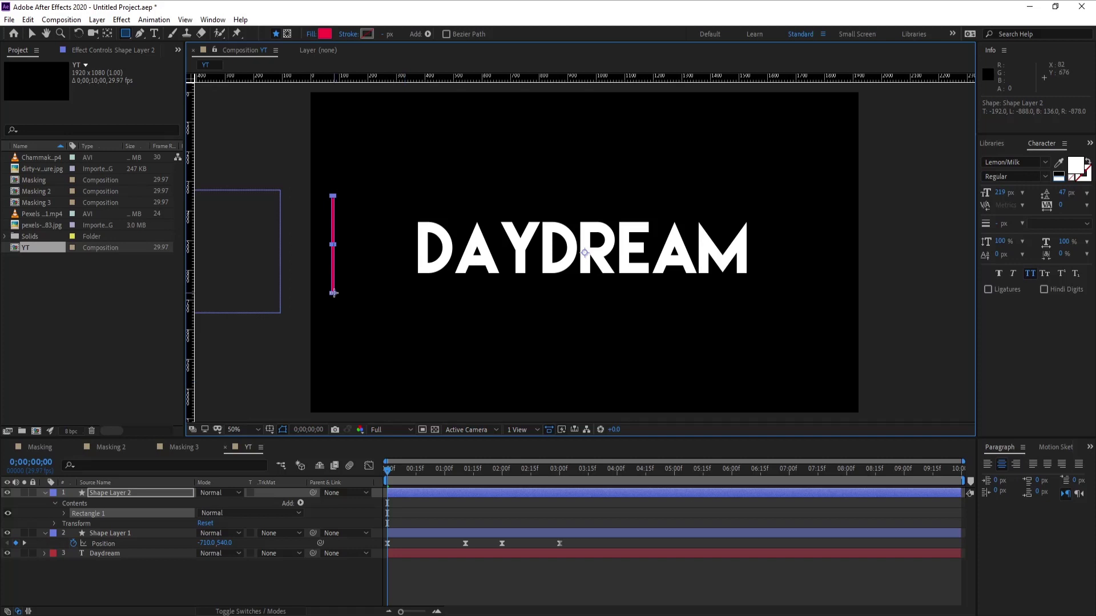
pyautogui.click(45, 493)
pyautogui.click(105, 494)
pyautogui.press('s')
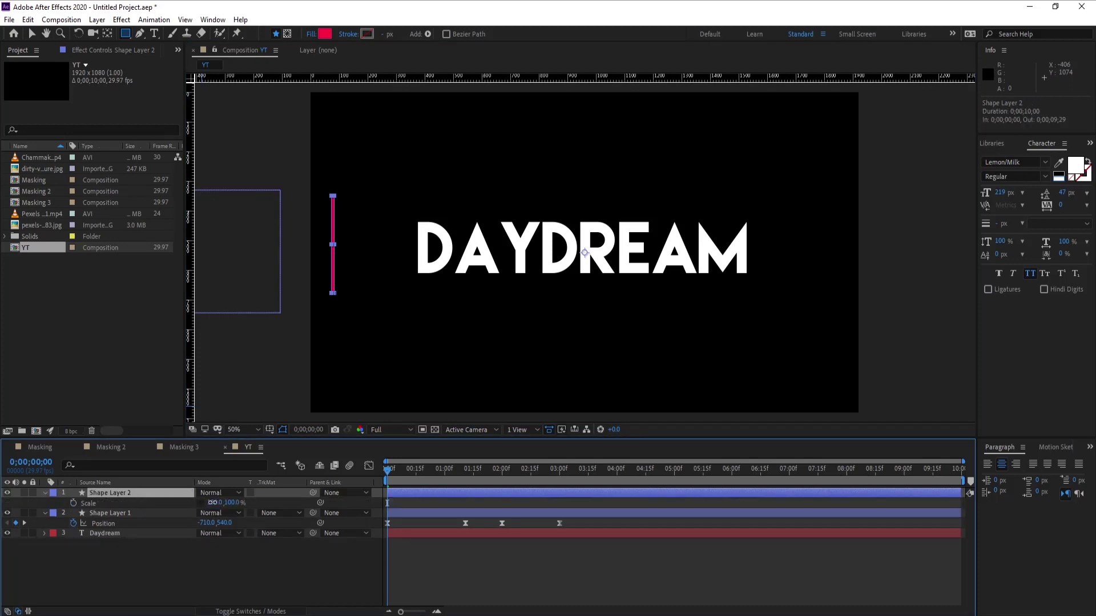
pyautogui.moveTo(209, 507); pyautogui.dragTo(212, 504)
pyautogui.hotkey('ctrl', 'z')
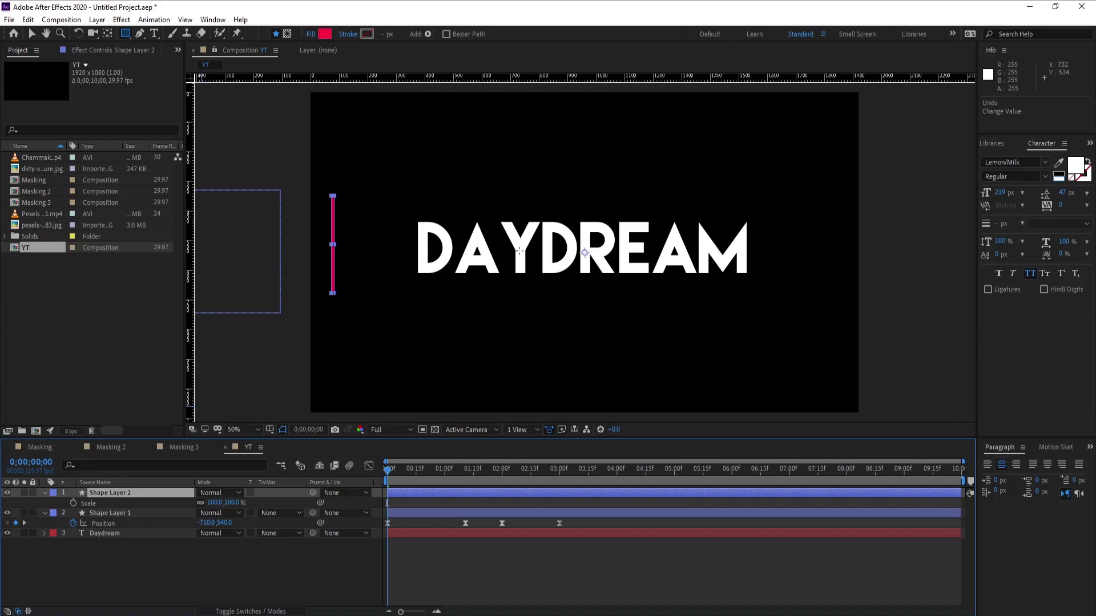
# Move the bar's anchor point to its centre with Pan Behind
pyautogui.click(32, 34)
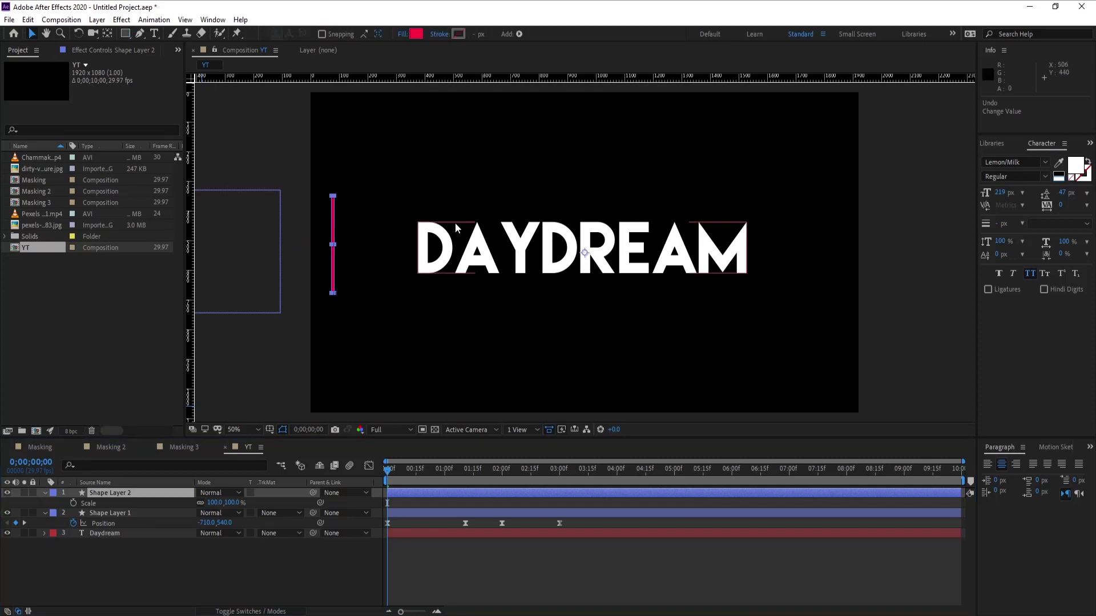
pyautogui.click(585, 253)
pyautogui.moveTo(585, 253); pyautogui.dragTo(333, 244)
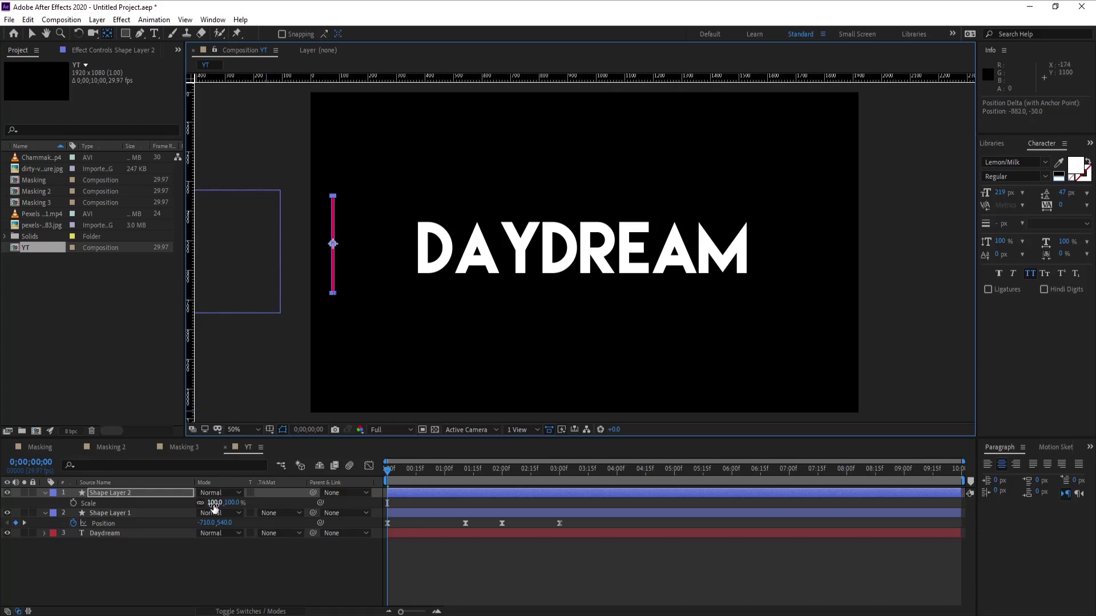
pyautogui.click(212, 507)
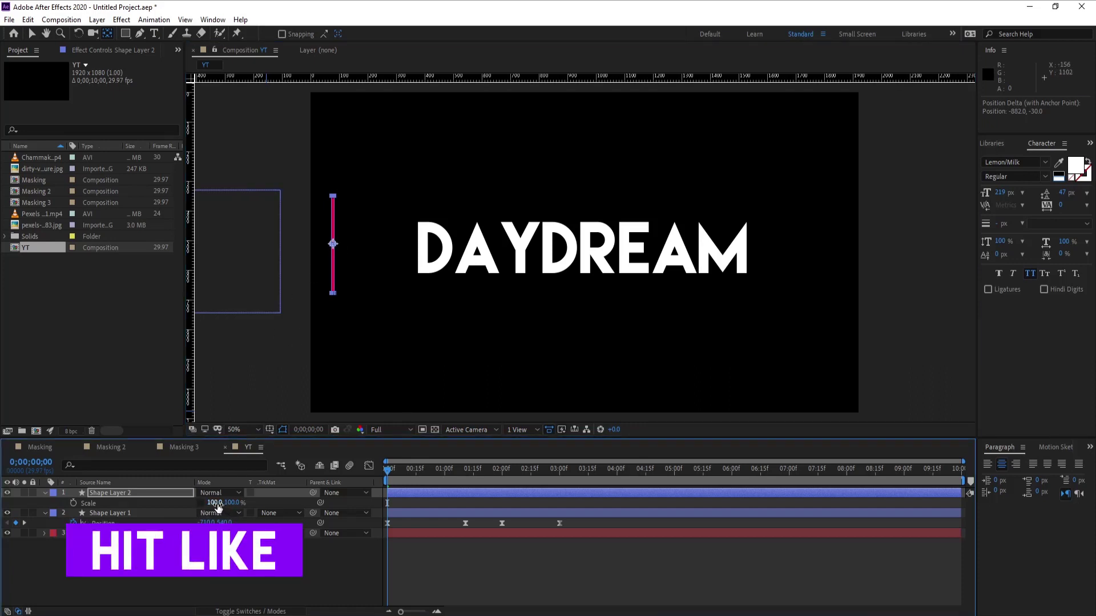
# Set the bar's horizontal Scale to 70%
pyautogui.moveTo(215, 503)
pyautogui.mouseDown()
pyautogui.moveTo(216, 513)
pyautogui.moveTo(201, 513)
pyautogui.mouseUp()
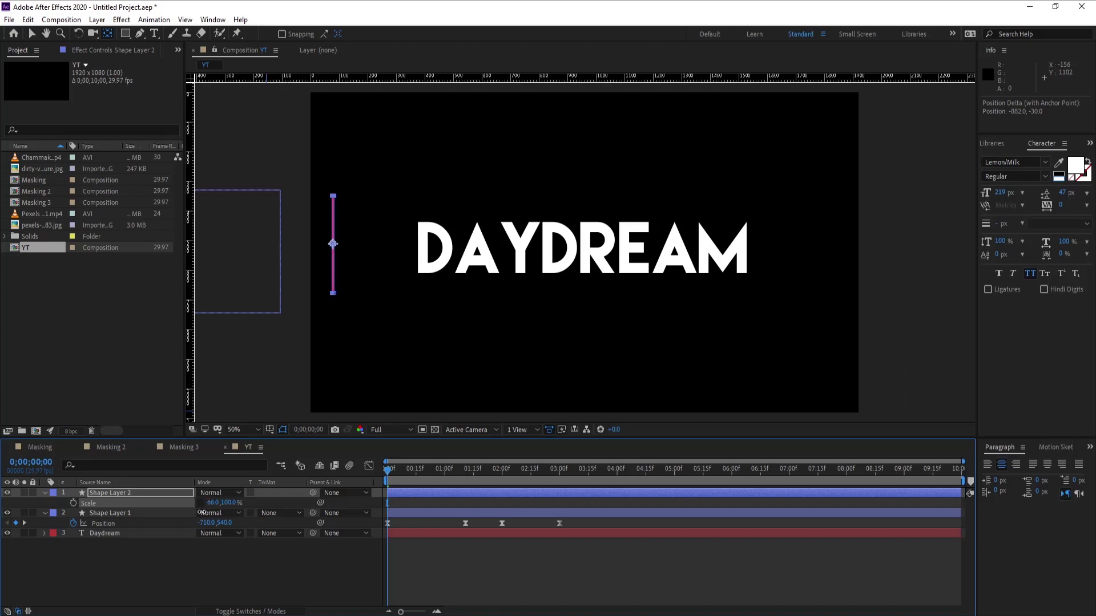
pyautogui.click(213, 503)
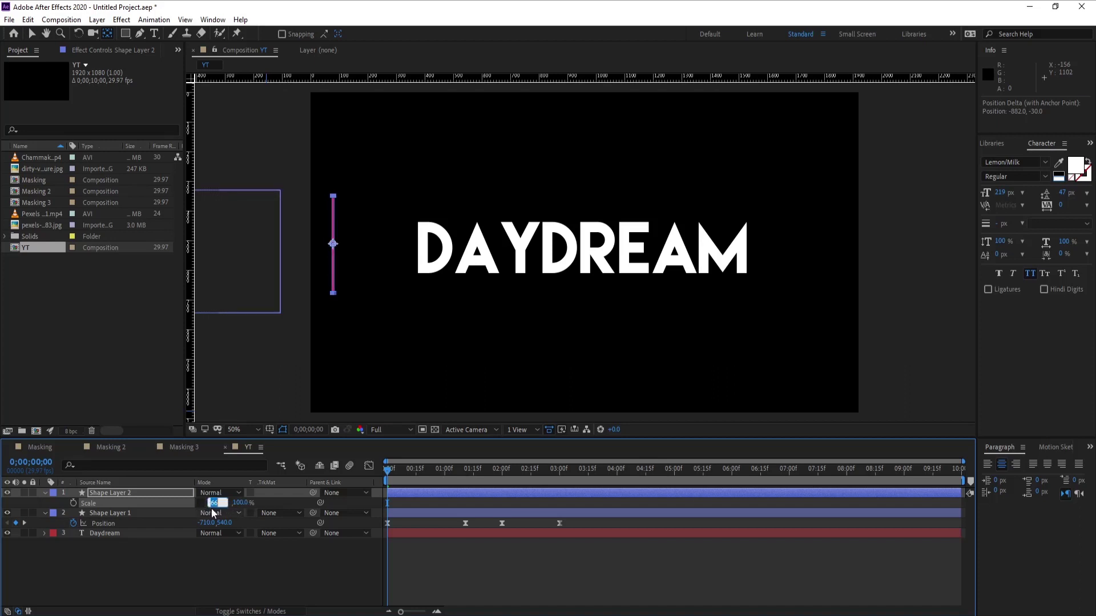
pyautogui.write('70')
pyautogui.press('Return')
pyautogui.click(166, 493)
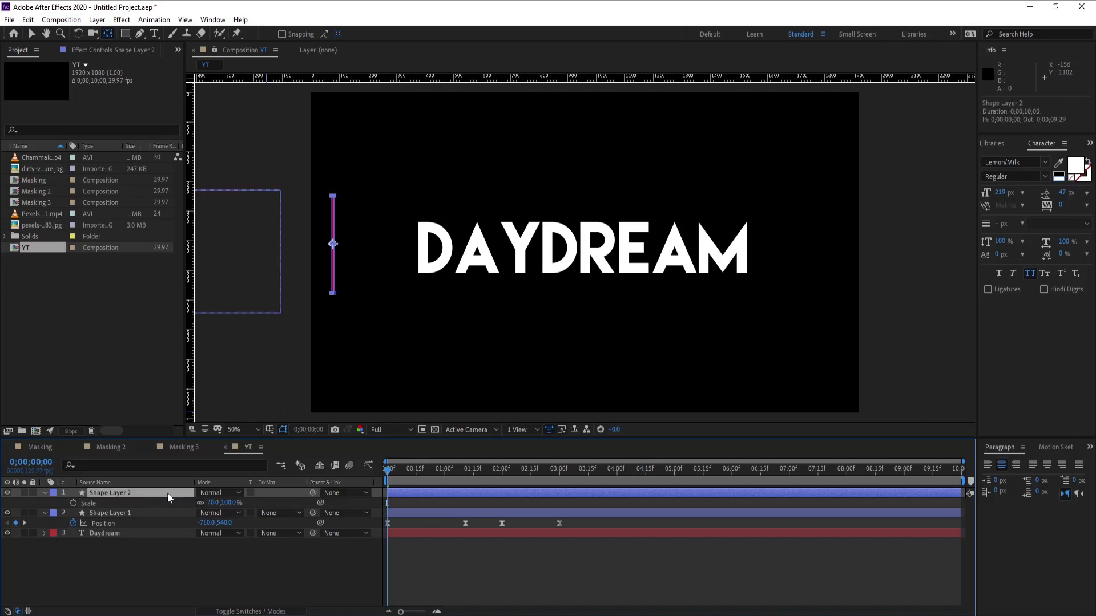
pyautogui.press('v')
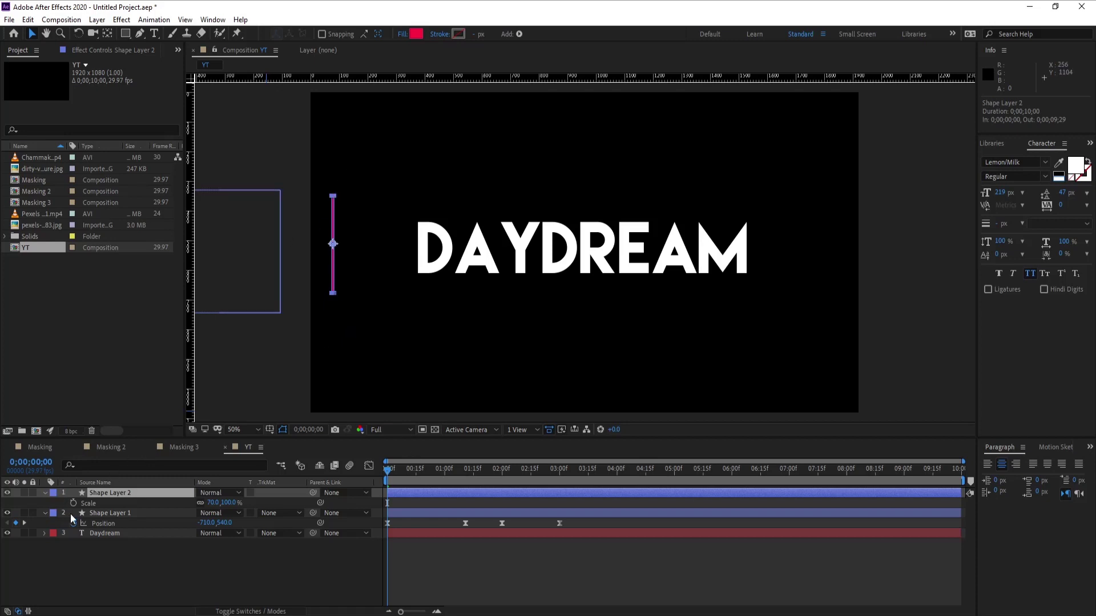
# Key the bar's Position from off-screen left (-1040,510) at 0;00 to 1218,510 at 1;11
pyautogui.press('p')
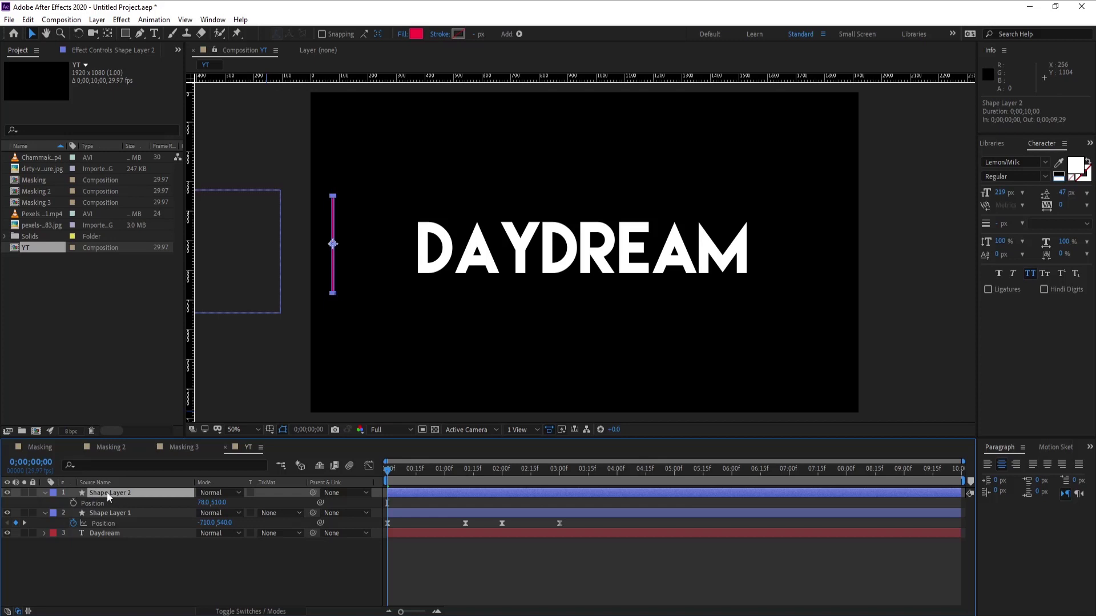
pyautogui.click(74, 503)
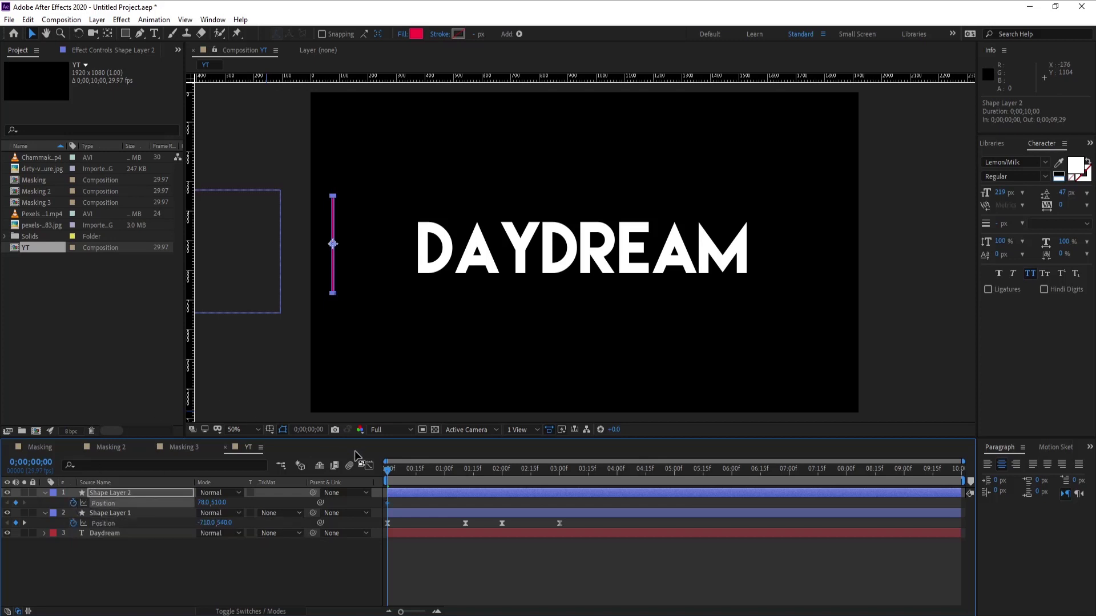
pyautogui.moveTo(333, 245); pyautogui.dragTo(280, 244)
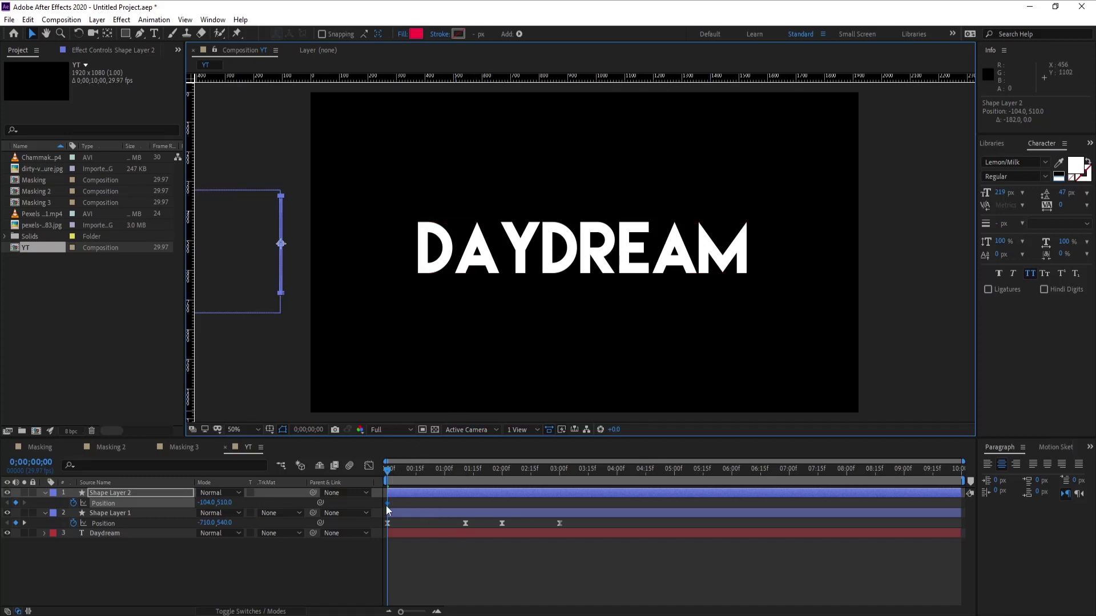
pyautogui.moveTo(571, 521); pyautogui.dragTo(385, 533)
pyautogui.click(436, 505)
pyautogui.moveTo(432, 482); pyautogui.dragTo(465, 487)
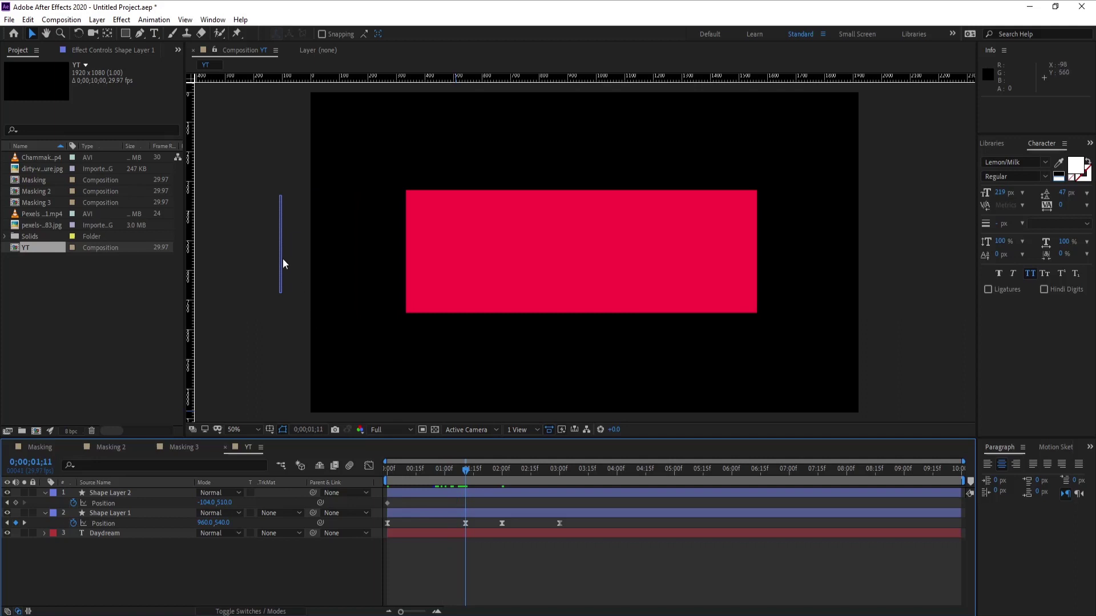
pyautogui.moveTo(205, 502); pyautogui.dragTo(661, 500)
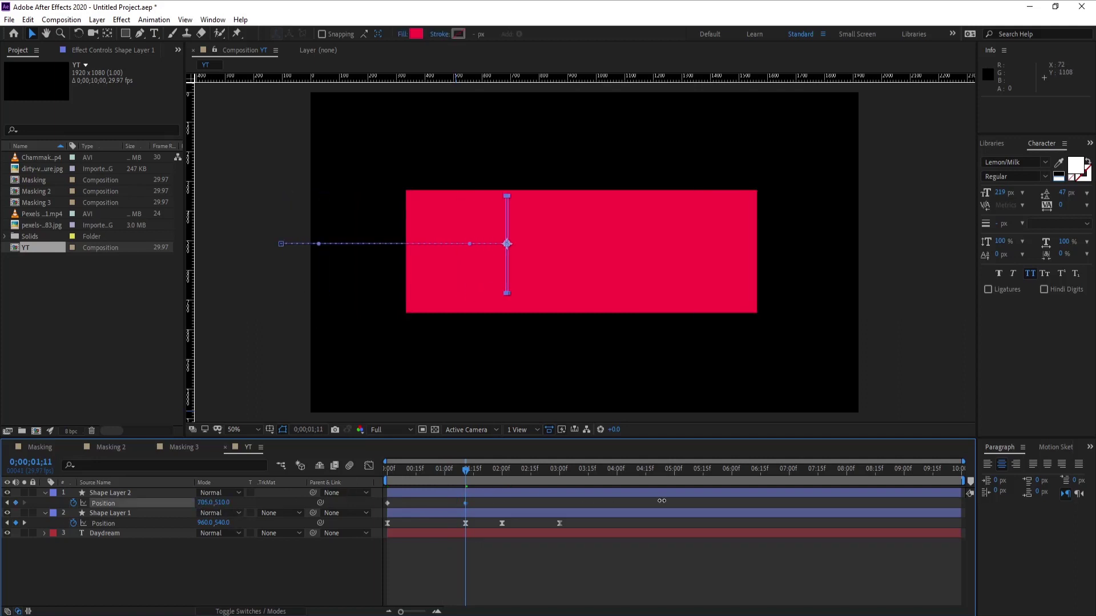
pyautogui.moveTo(207, 502); pyautogui.dragTo(510, 502)
pyautogui.click(482, 514)
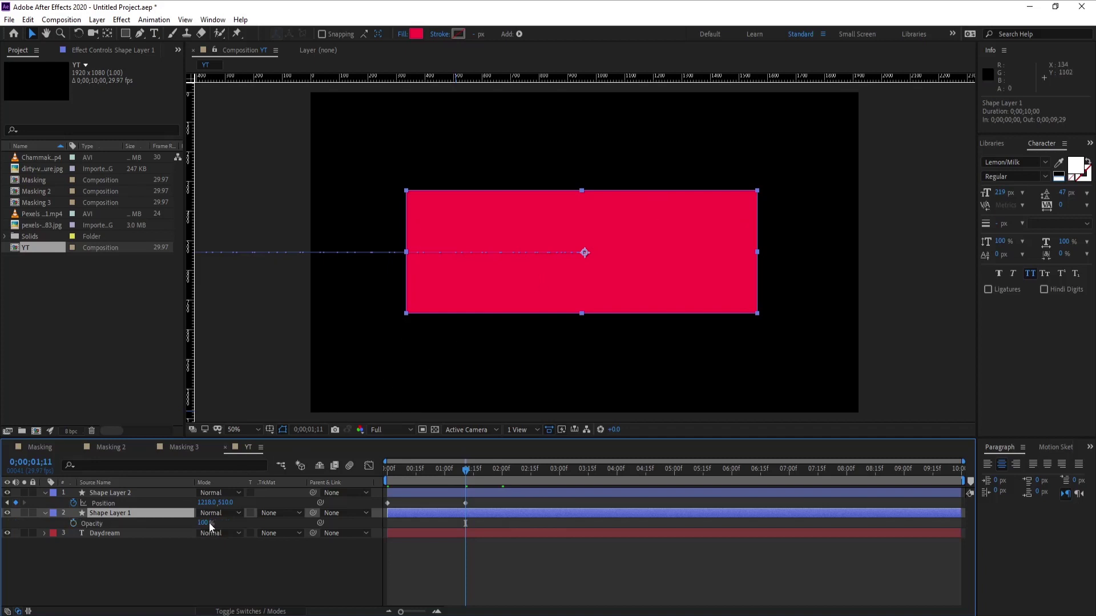
# Lower the red box's opacity and push the bar's 1;11 keyframe to X 1428 past DAYDREAM
pyautogui.press('t')
pyautogui.moveTo(204, 523); pyautogui.dragTo(190, 523)
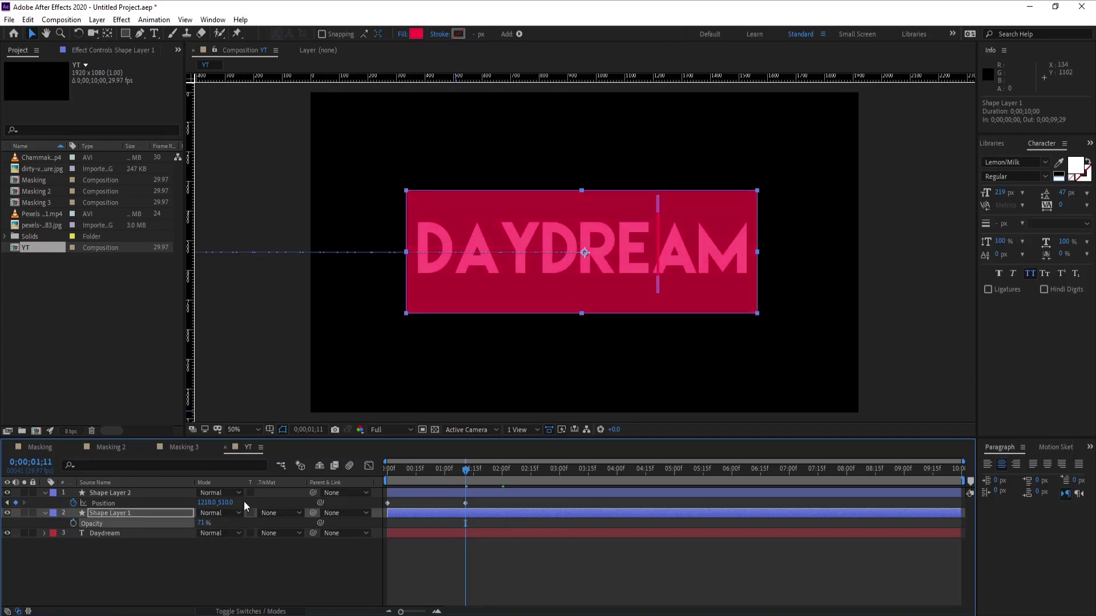
pyautogui.click(418, 492)
pyautogui.click(471, 513)
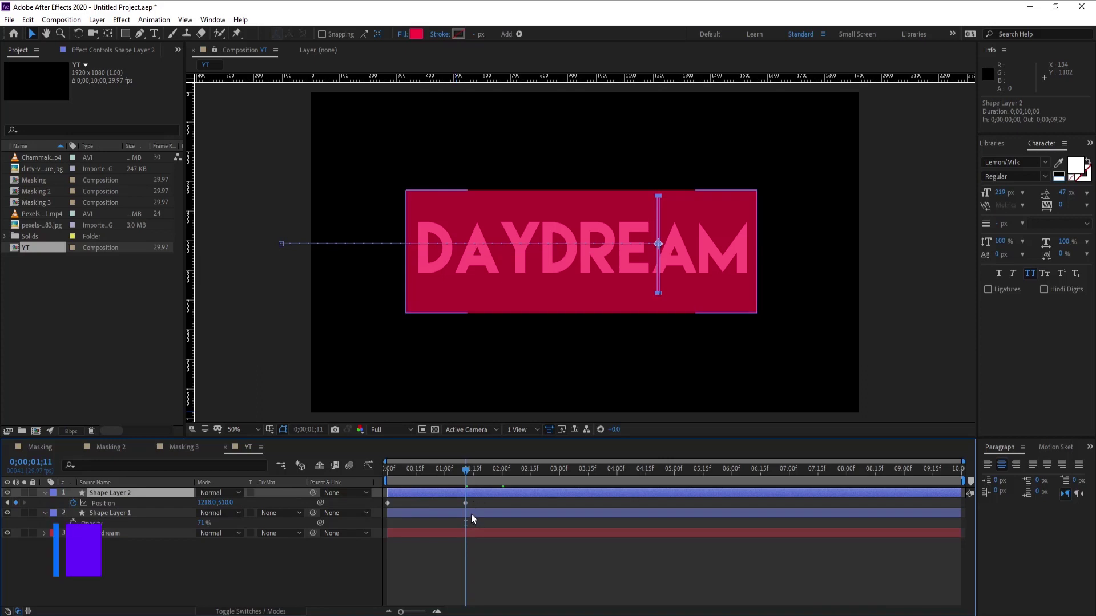
pyautogui.press('p')
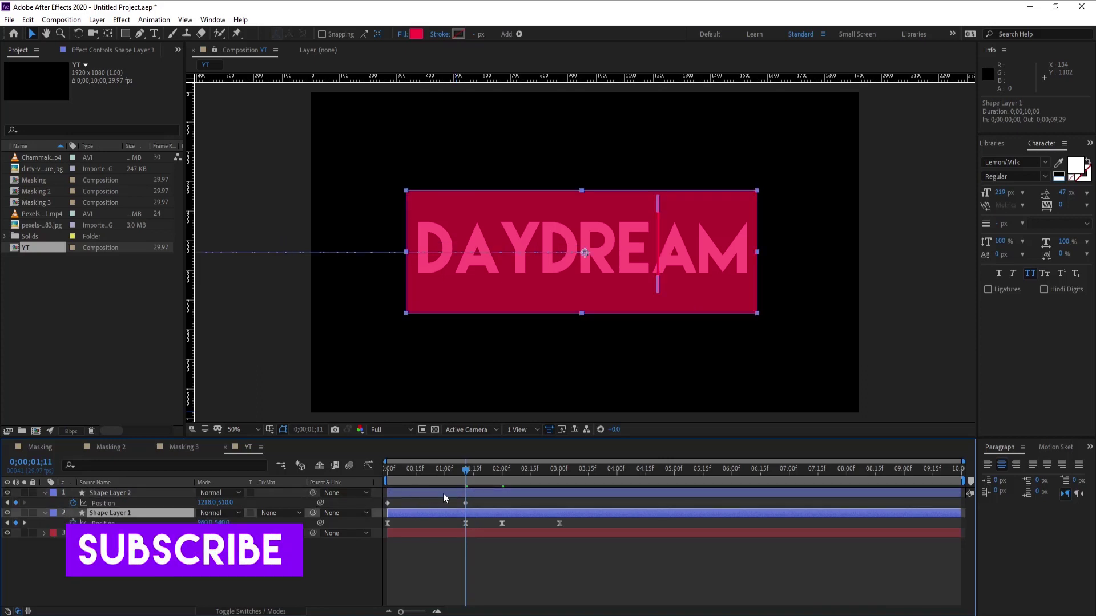
pyautogui.click(465, 503)
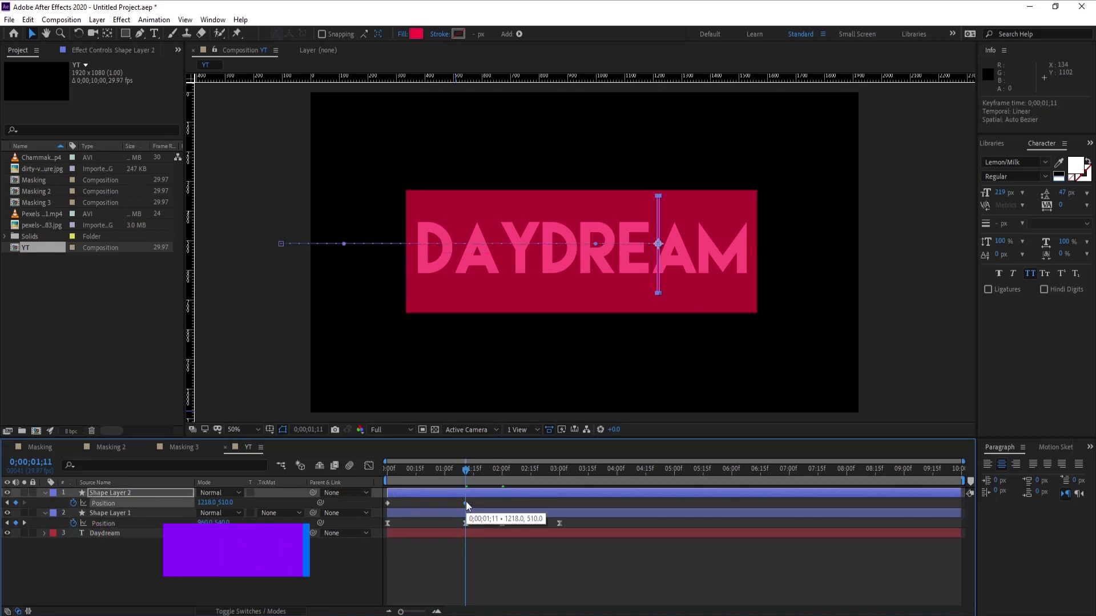
pyautogui.moveTo(207, 502); pyautogui.dragTo(392, 512)
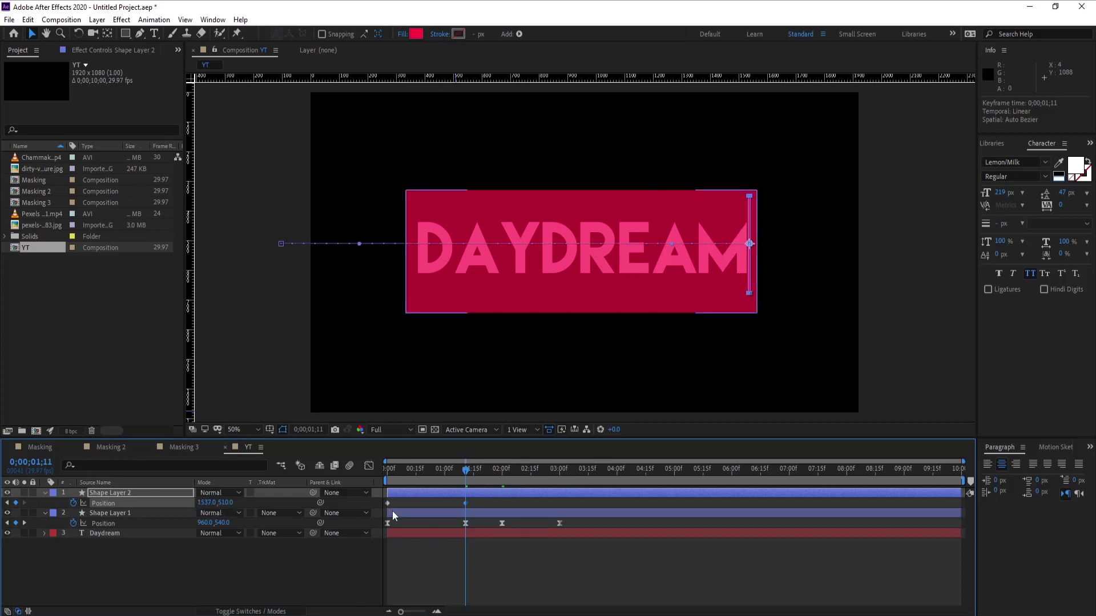
pyautogui.moveTo(487, 477); pyautogui.dragTo(501, 477)
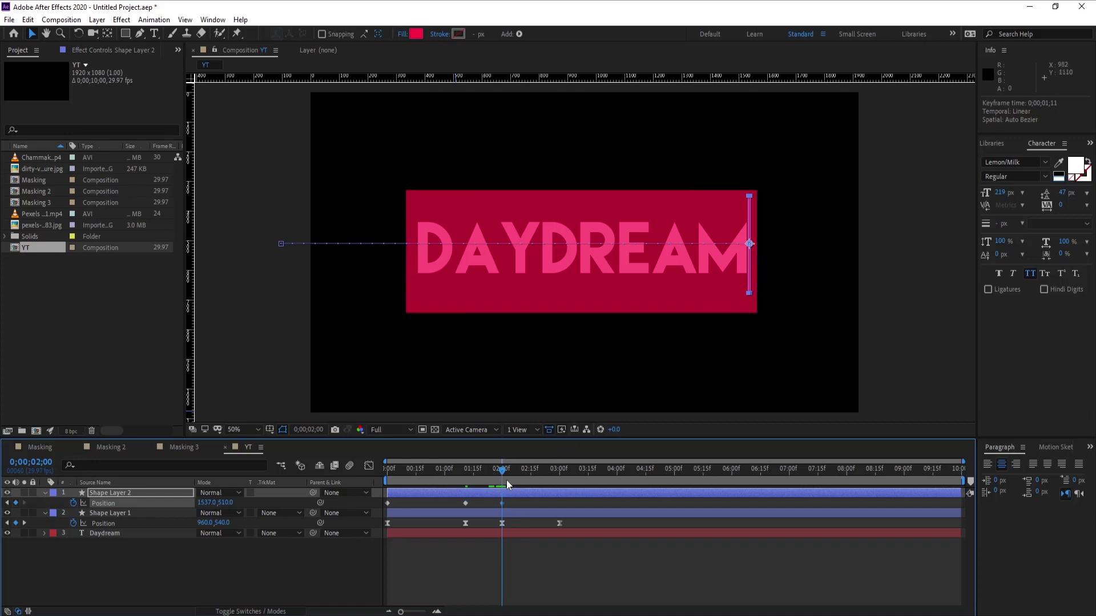
pyautogui.moveTo(506, 480); pyautogui.dragTo(563, 484)
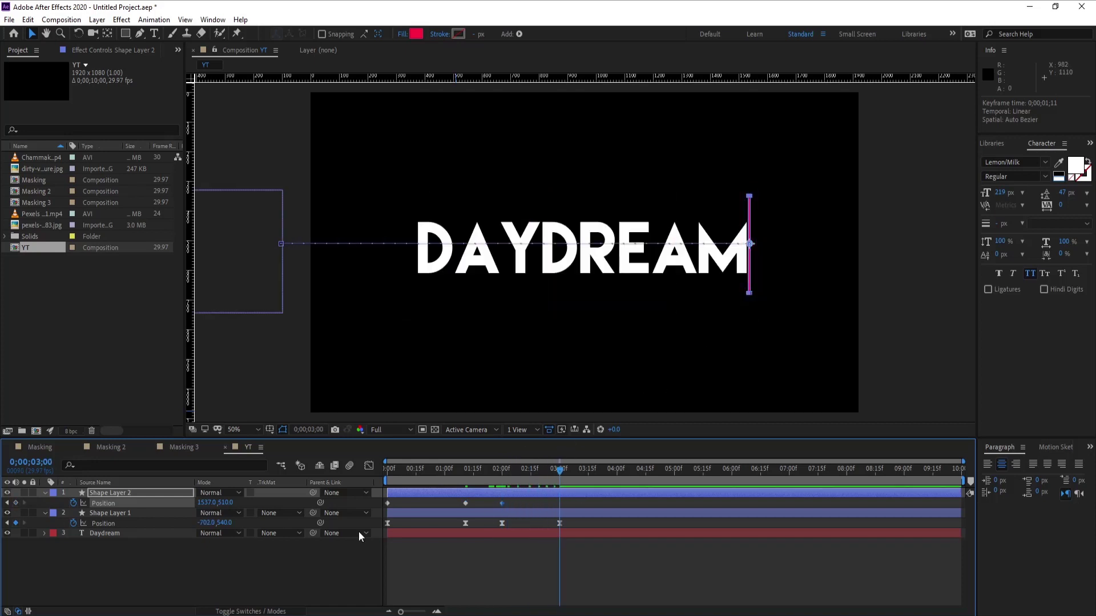
# Copy the bar's start keyframe to 3;00, Easy Ease all its keyframes, and duplicate the layer
pyautogui.click(388, 504)
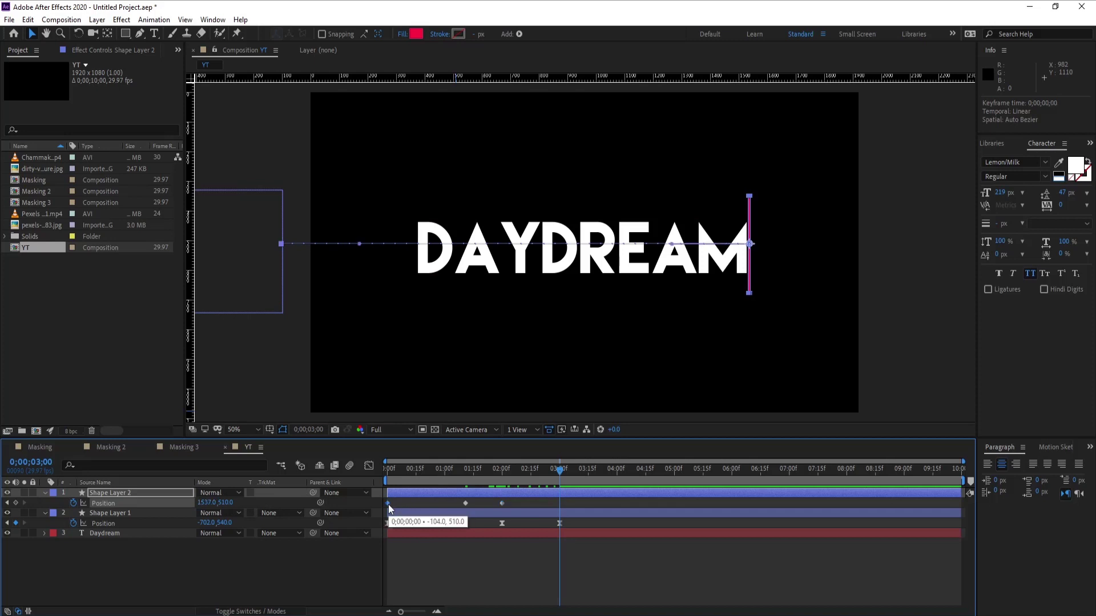
pyautogui.hotkey('ctrl', 'c')
pyautogui.hotkey('ctrl', 'v')
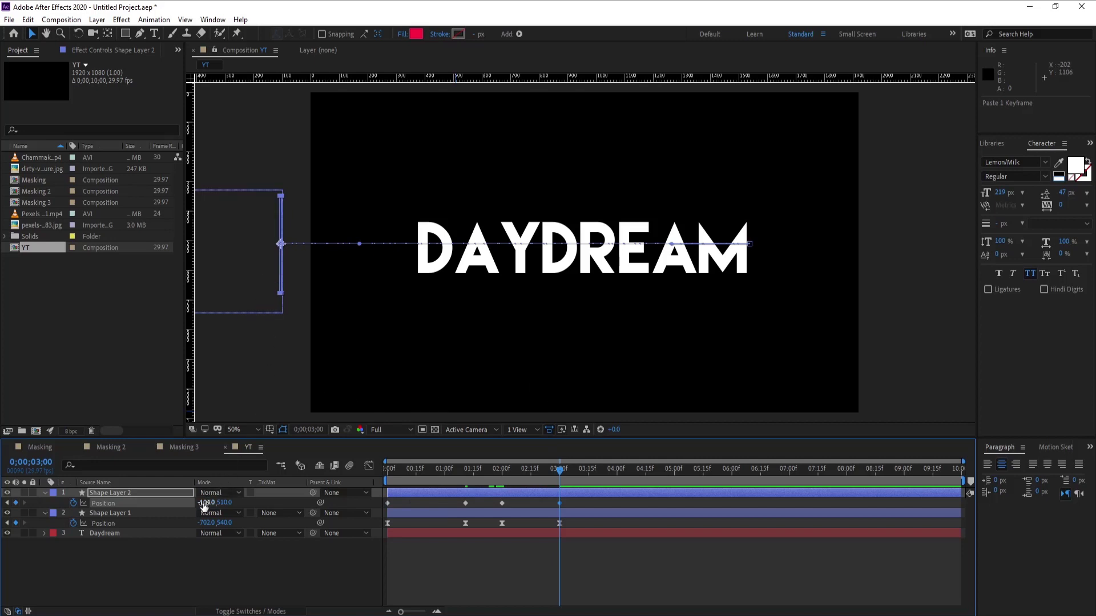
pyautogui.moveTo(427, 482); pyautogui.dragTo(386, 483)
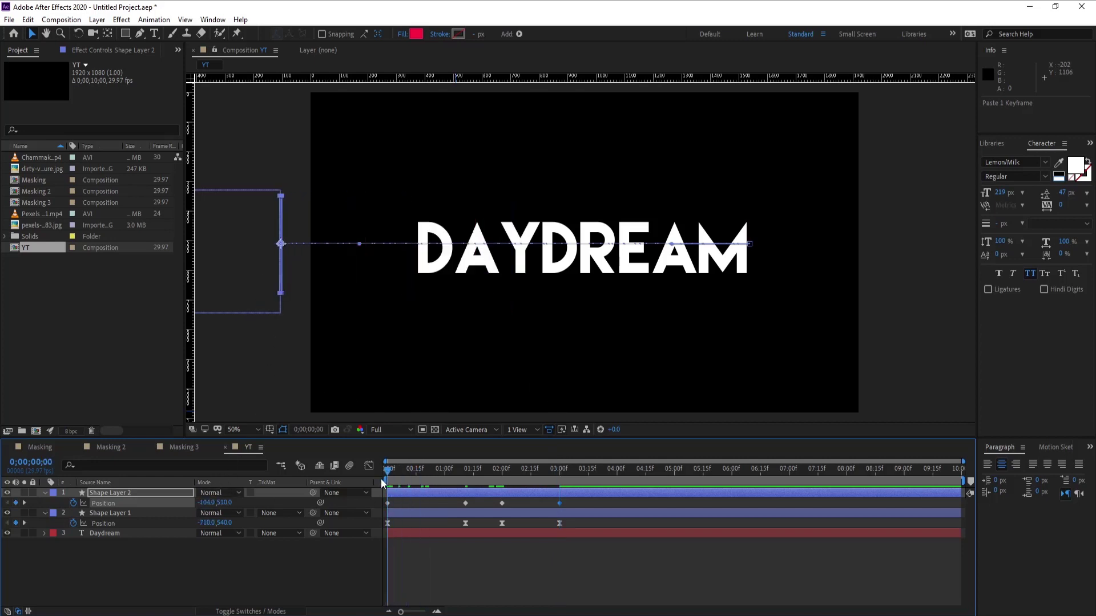
pyautogui.moveTo(578, 501); pyautogui.dragTo(365, 513)
pyautogui.press('F9')
pyautogui.click(440, 492)
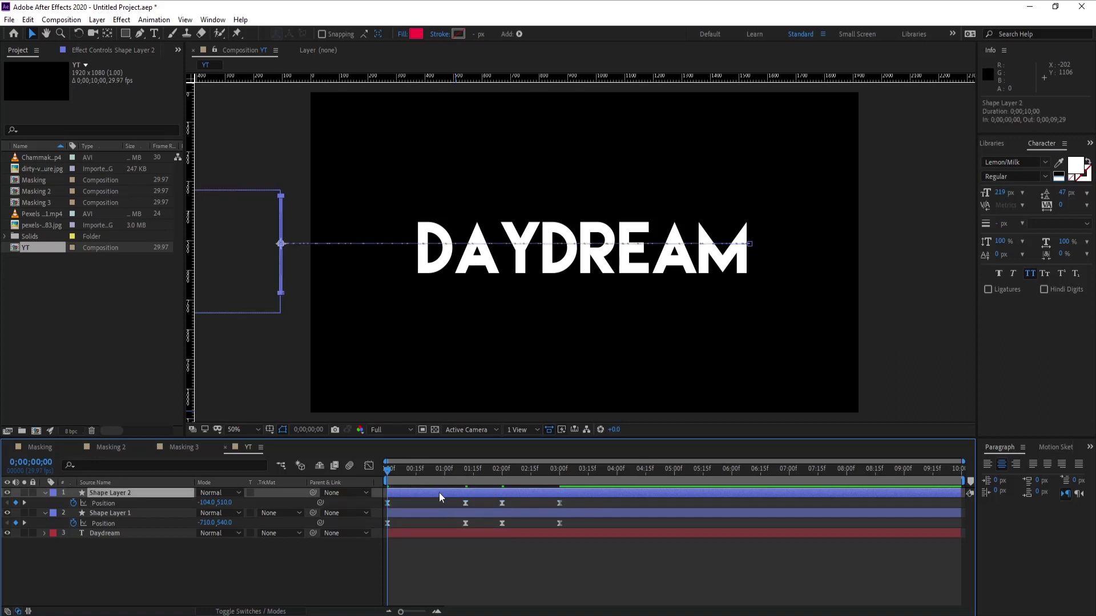
pyautogui.hotkey('ctrl', 'd')
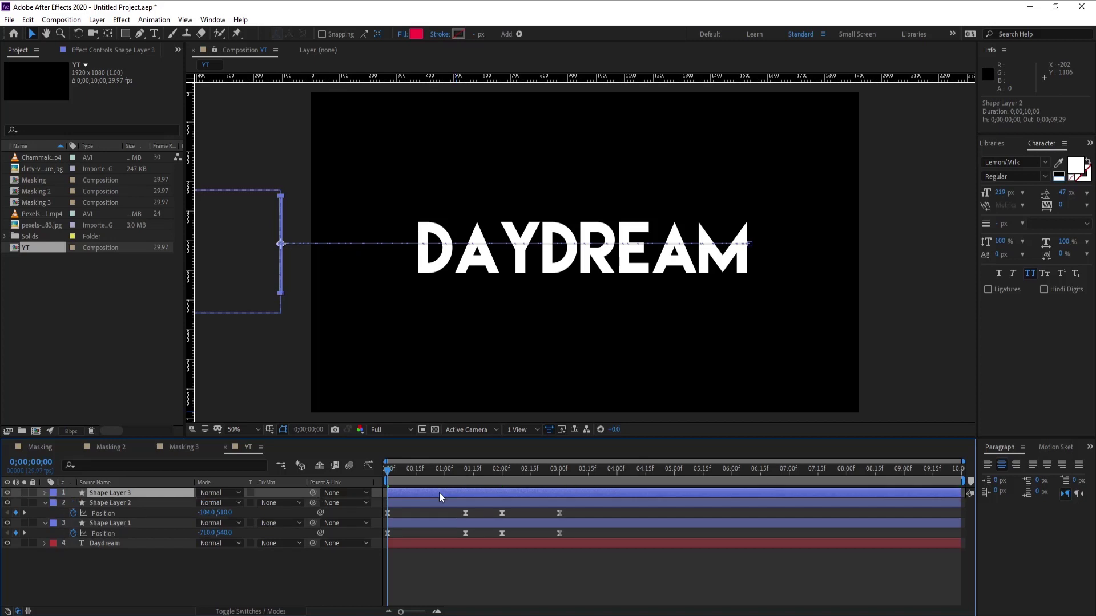
# Set Shape Layer 3's starting Position Y to 510 and check its keyframes through 3;00
pyautogui.press('p')
pyautogui.click(422, 504)
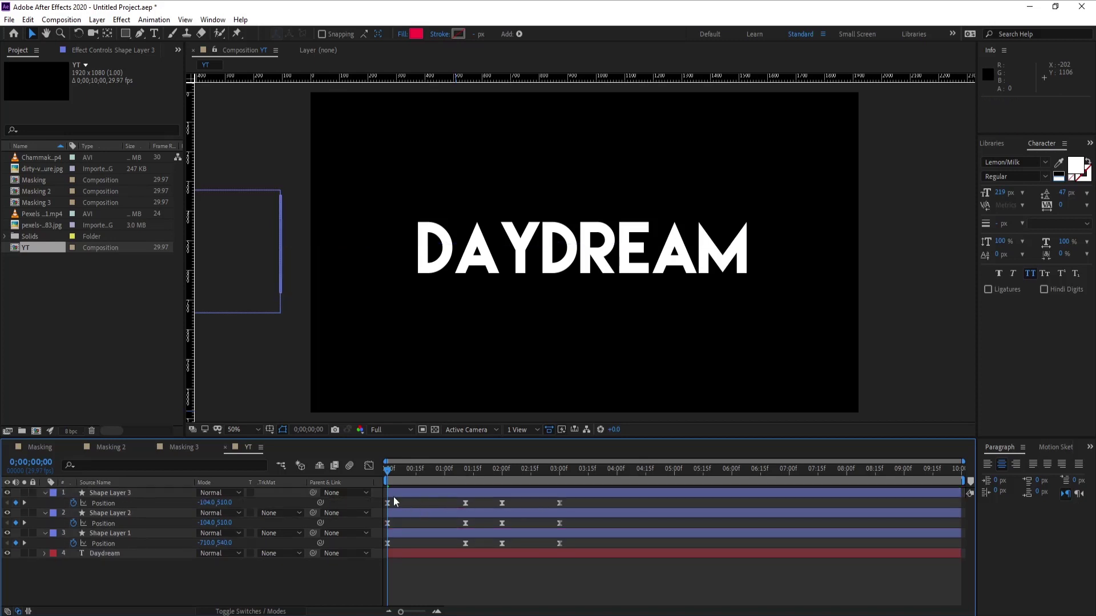
pyautogui.click(387, 502)
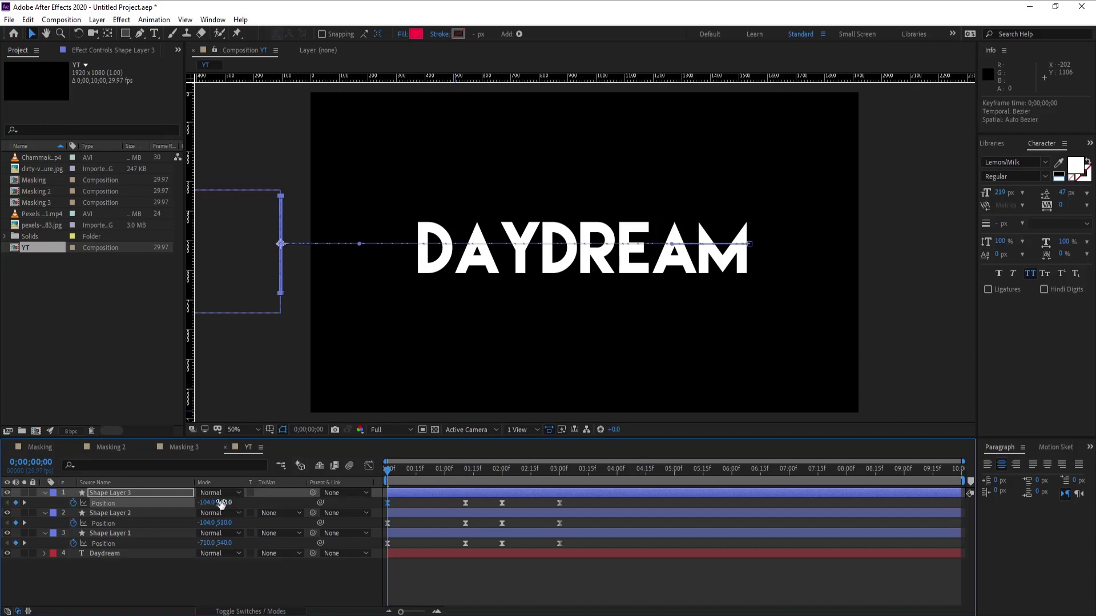
pyautogui.moveTo(225, 504); pyautogui.dragTo(190, 503)
pyautogui.moveTo(450, 477); pyautogui.dragTo(502, 477)
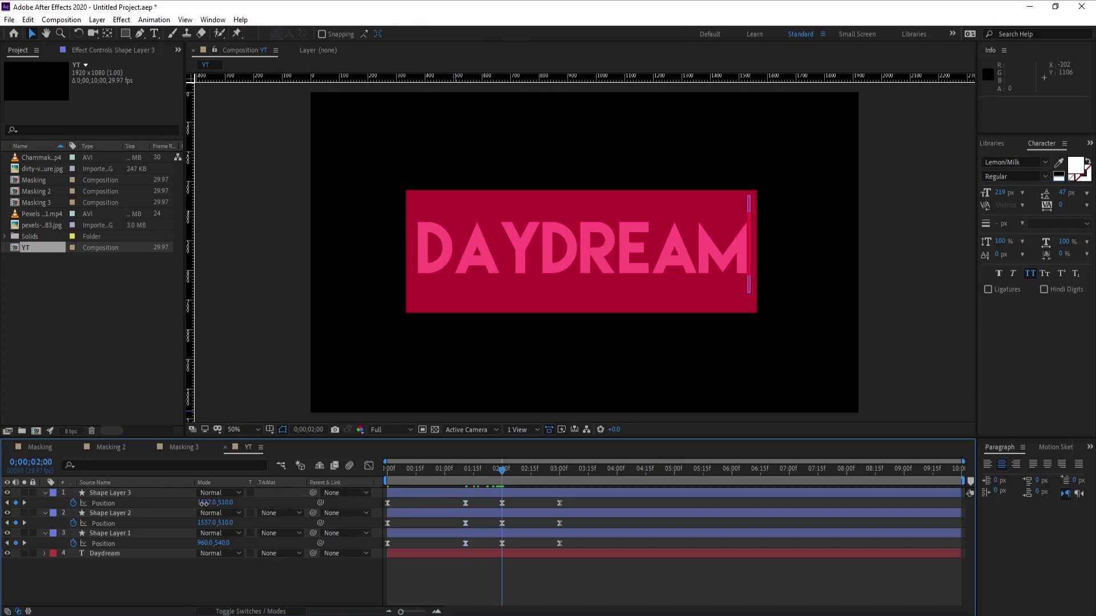
pyautogui.press('k')
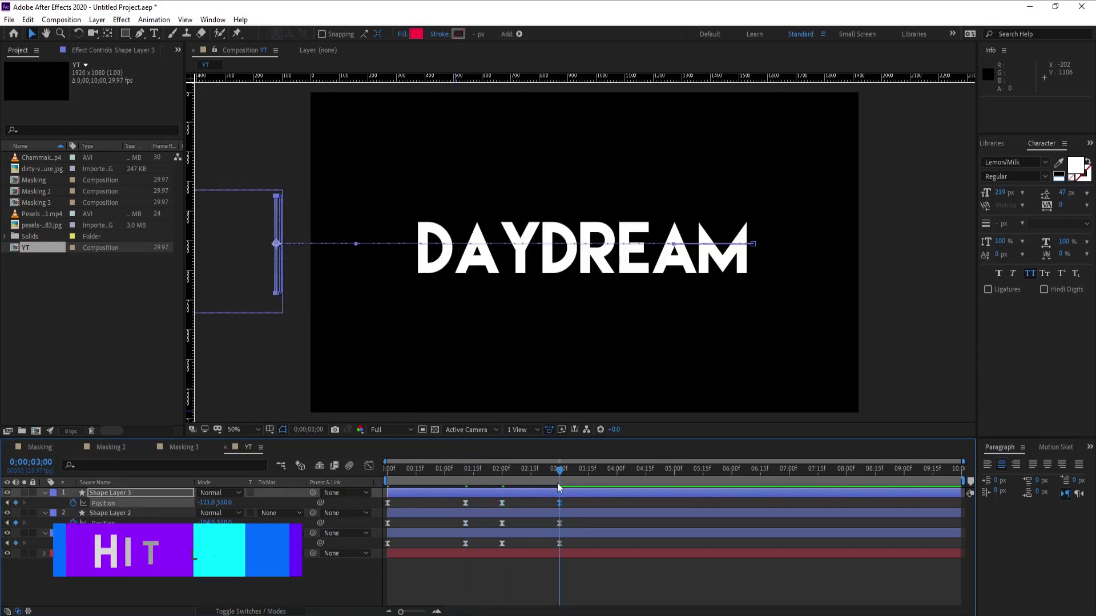
pyautogui.press('u')
pyautogui.press('Home')
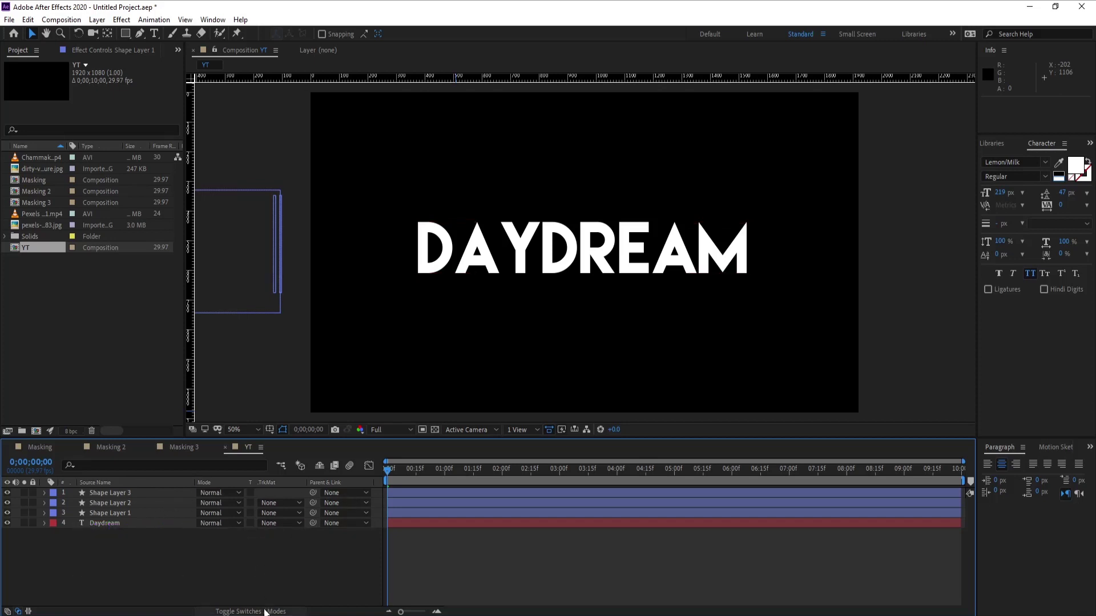
# Solo Shape Layer 1 to inspect its motion alone, then unsolo it
pyautogui.click(229, 611)
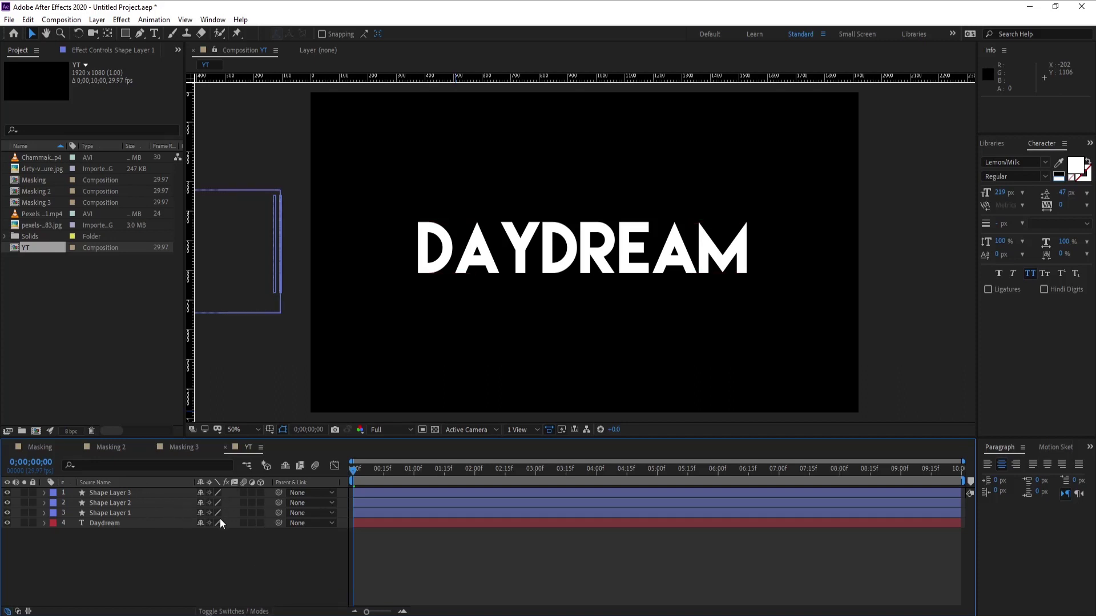
pyautogui.click(242, 612)
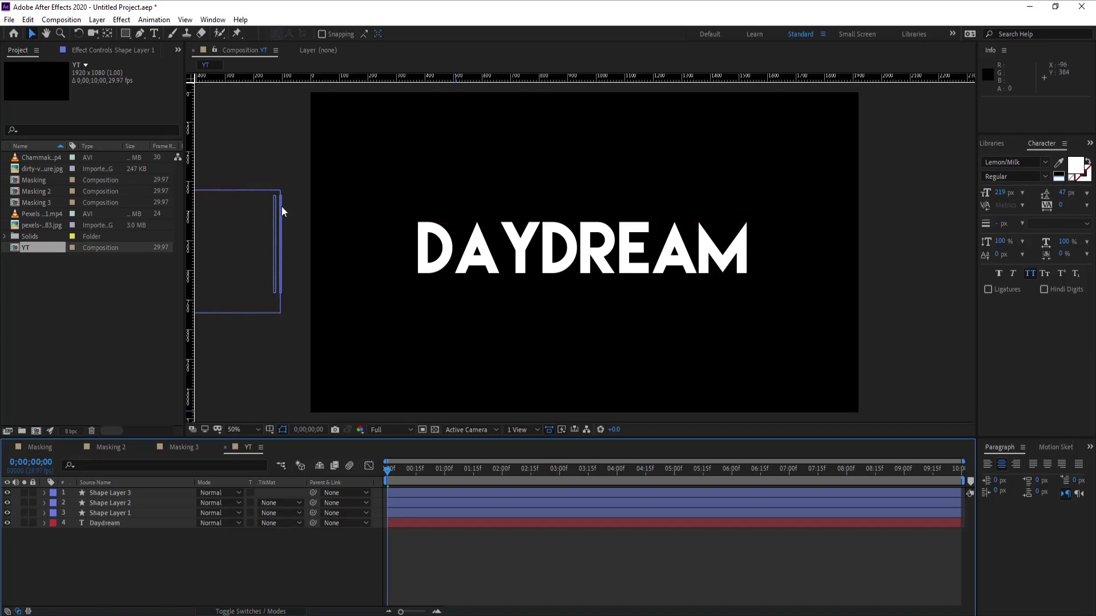
pyautogui.click(118, 513)
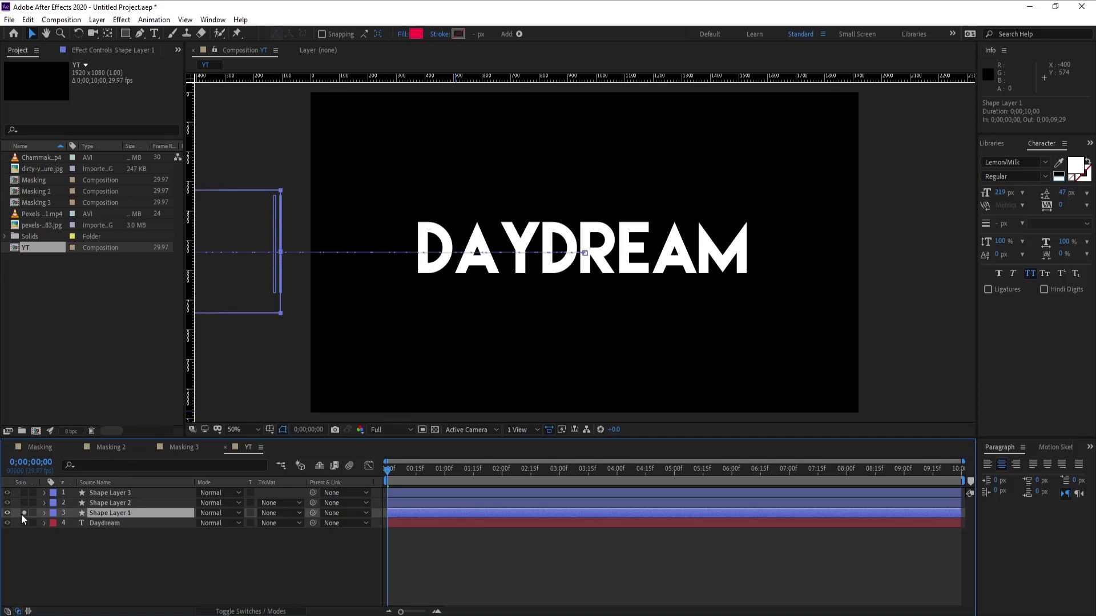
pyautogui.click(22, 515)
pyautogui.moveTo(388, 477); pyautogui.dragTo(258, 477)
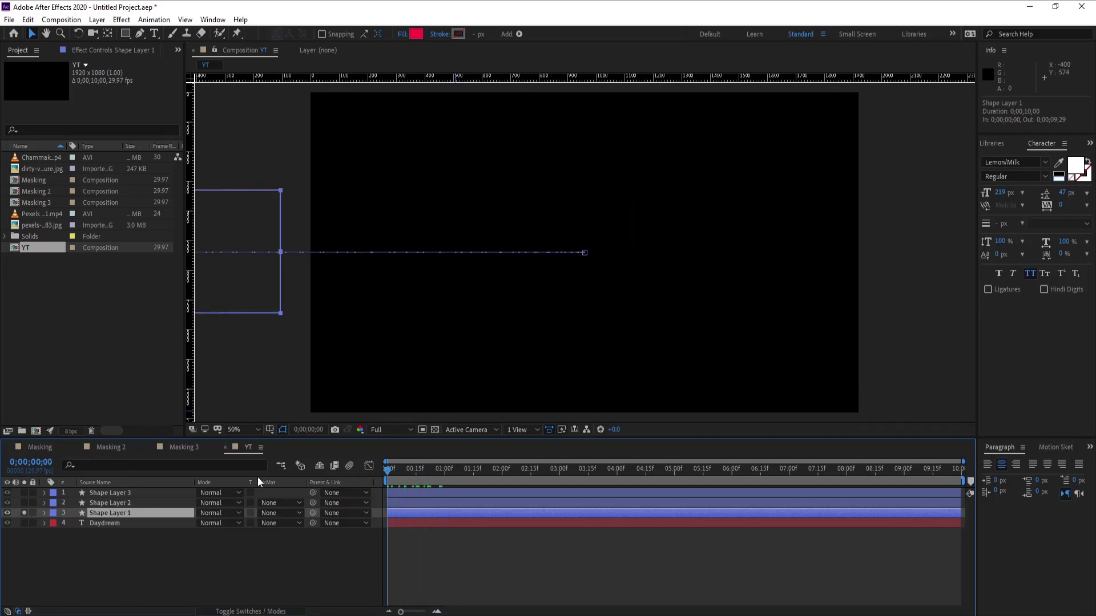
pyautogui.click(24, 513)
# Set the Daydream layer's track matte to Alpha Matte 'Shape Layer 1'
pyautogui.click(186, 523)
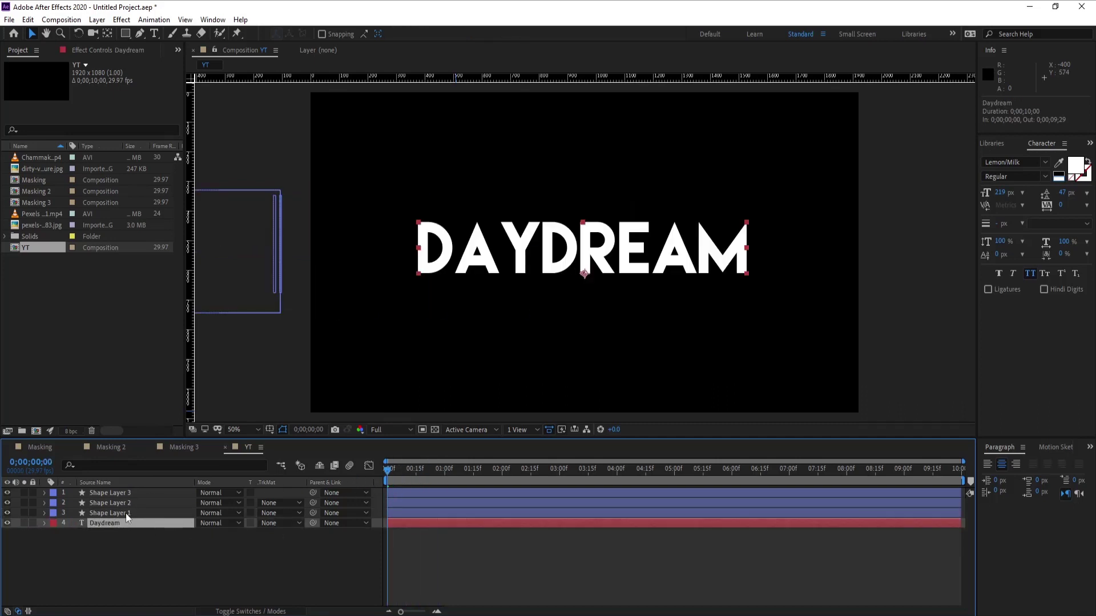
pyautogui.click(277, 523)
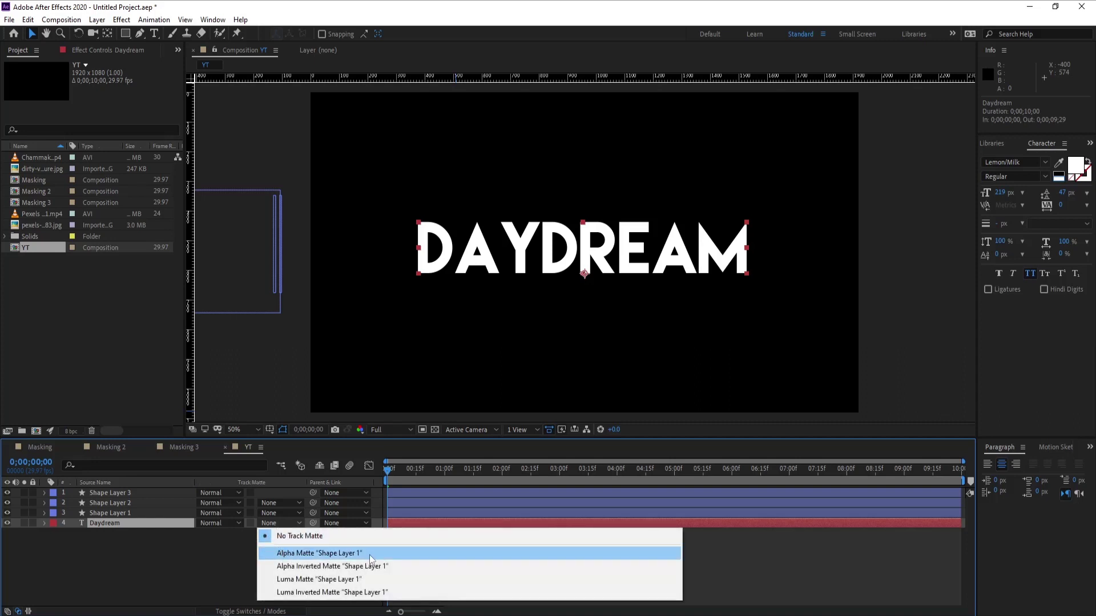
pyautogui.click(314, 553)
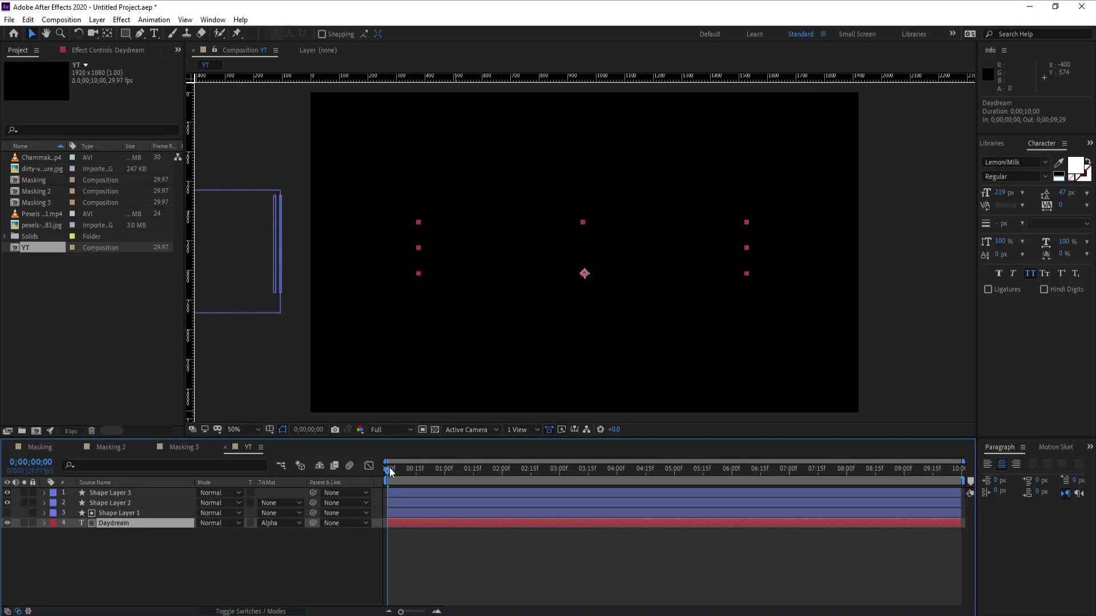
# End the work area at 4 seconds and preview the animation
pyautogui.click(399, 539)
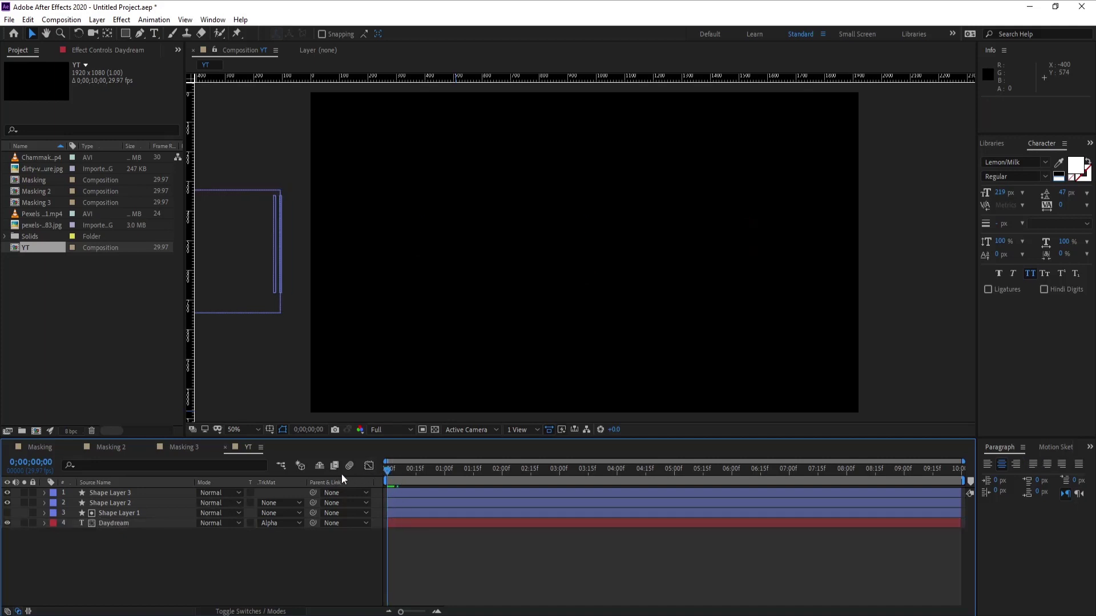
pyautogui.moveTo(964, 481); pyautogui.dragTo(620, 481)
pyautogui.press('space')
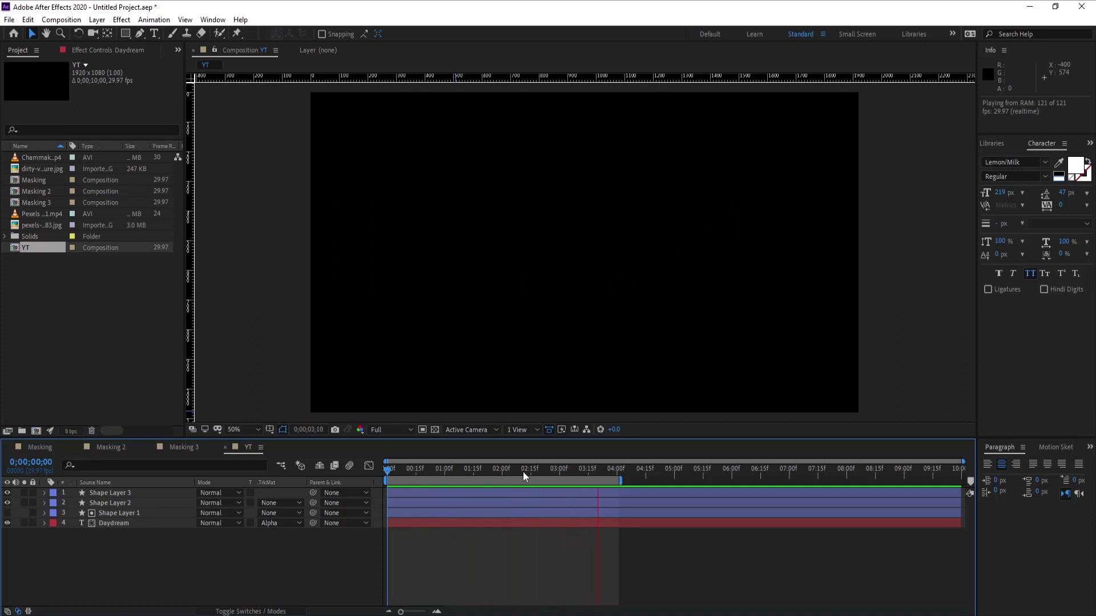
pyautogui.moveTo(518, 470); pyautogui.dragTo(513, 470)
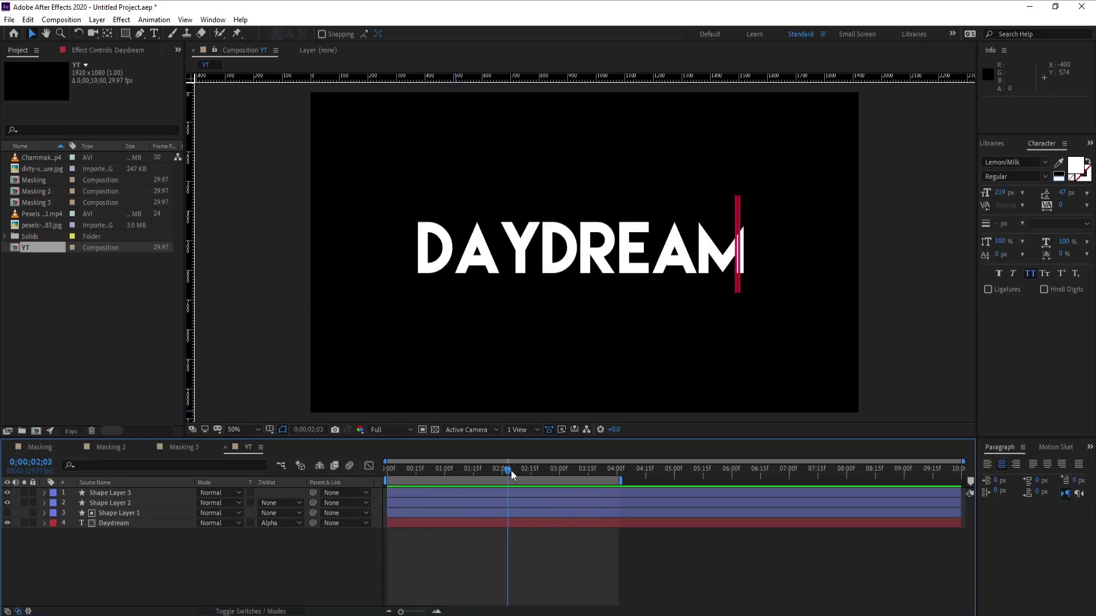
# Flatten Shape Layers 2 and 3 to 68% Scale Y
pyautogui.click(494, 503)
pyautogui.click(494, 494)
pyautogui.keyDown('shift'); pyautogui.click(495, 501); pyautogui.keyUp('shift')
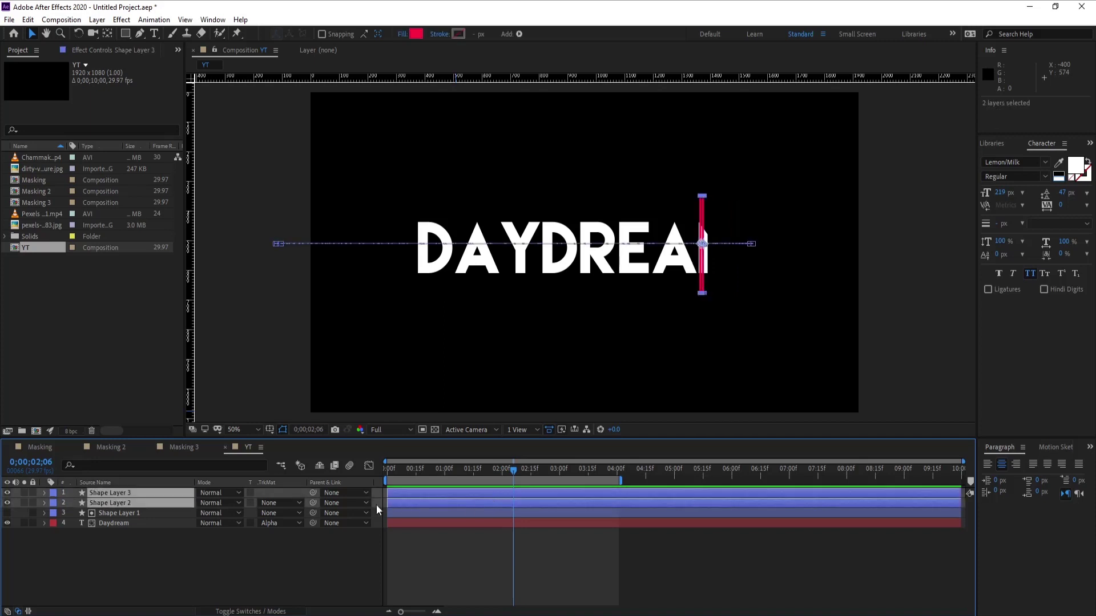
pyautogui.press('s')
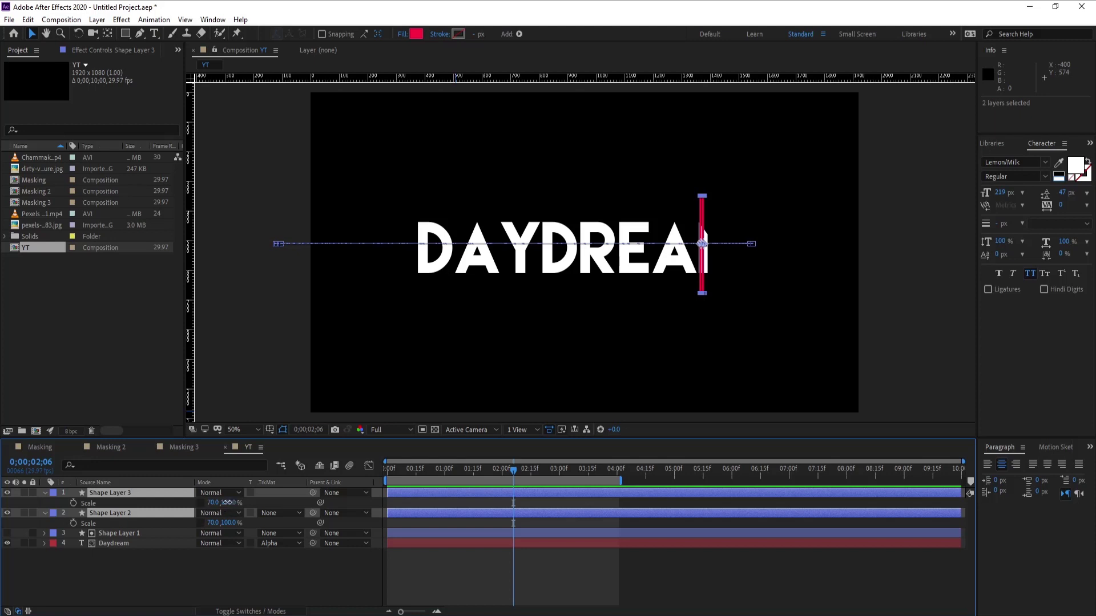
pyautogui.moveTo(227, 502); pyautogui.dragTo(211, 508)
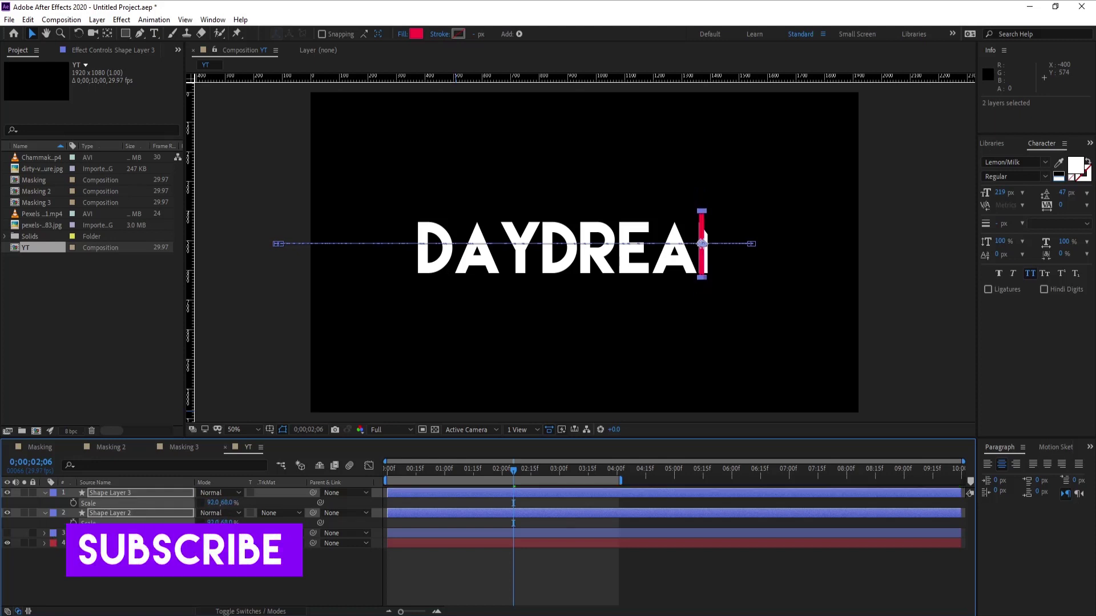
# Reveal both bars' Position keyframes and scrub their sweep up to 2 seconds
pyautogui.click(160, 502)
pyautogui.press('Home')
pyautogui.press('u')
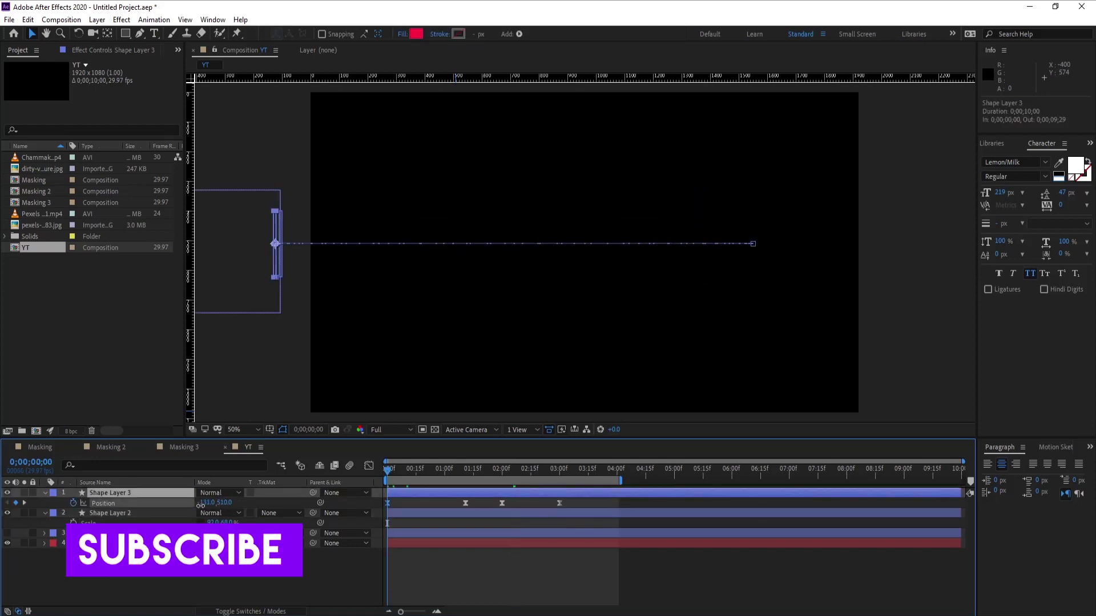
pyautogui.click(465, 474)
pyautogui.click(454, 513)
pyautogui.press('u')
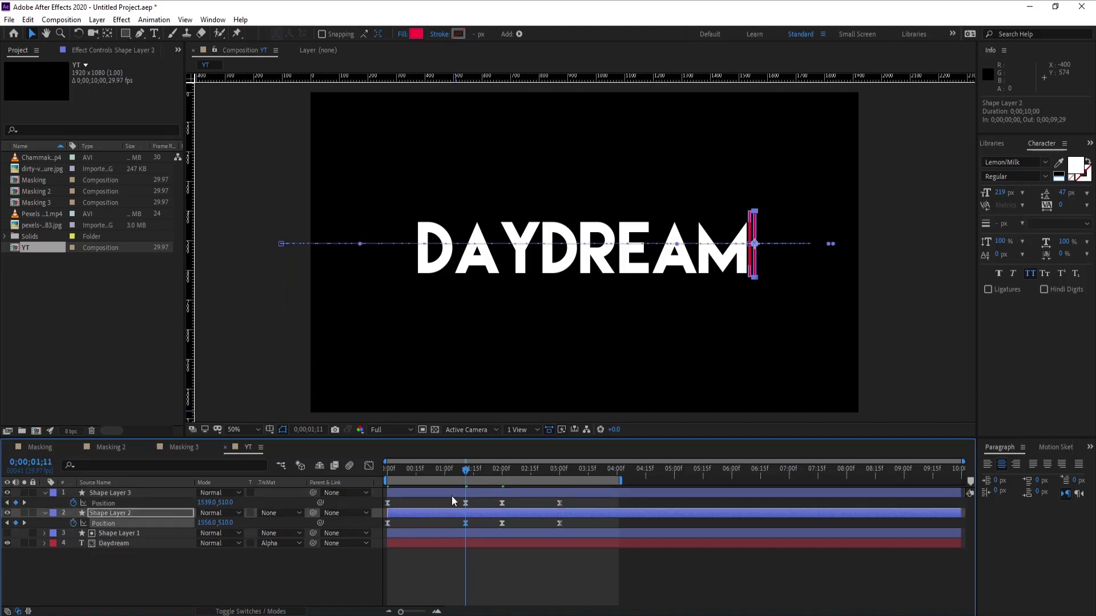
pyautogui.click(501, 502)
pyautogui.moveTo(503, 470)
pyautogui.mouseDown()
pyautogui.moveTo(526, 472)
pyautogui.moveTo(505, 473)
pyautogui.mouseUp()
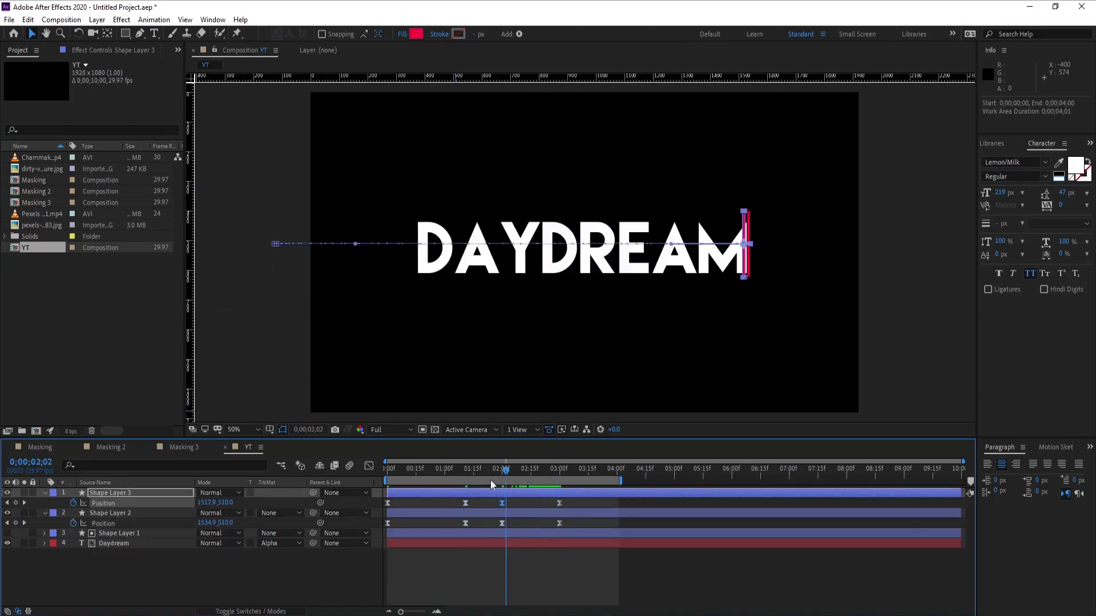
pyautogui.click(469, 470)
# Shift both bars' Position a couple of frames before 1 second 13 frames
pyautogui.click(112, 513)
pyautogui.keyDown('ctrl'); pyautogui.click(112, 492); pyautogui.keyUp('ctrl')
pyautogui.press('s')
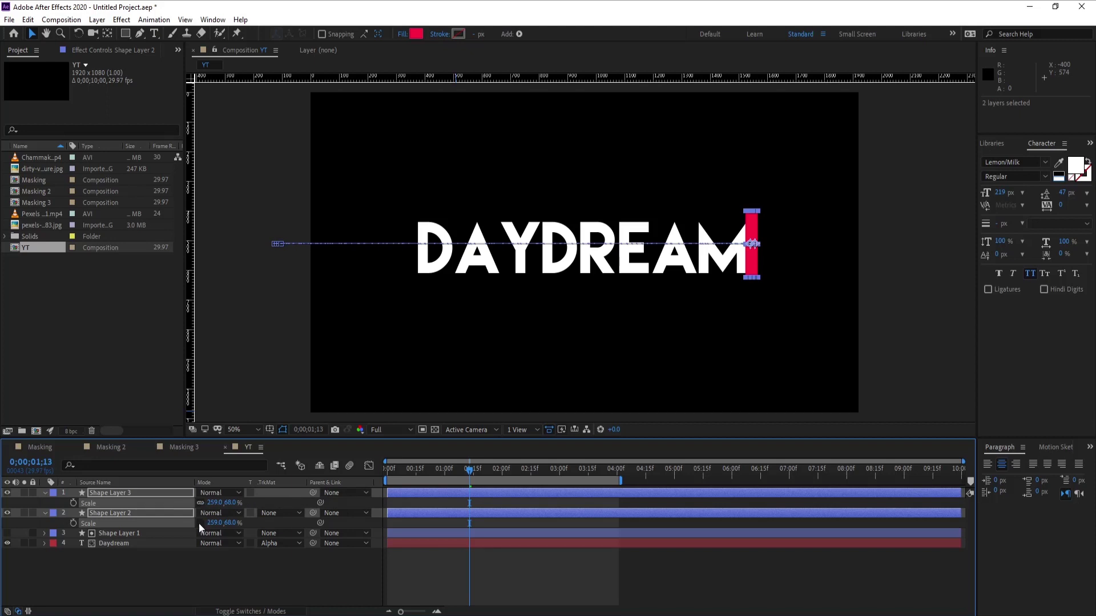
pyautogui.hotkey('ctrl', 'shift', 'a')
pyautogui.press('p')
pyautogui.press('j')
pyautogui.moveTo(212, 502); pyautogui.dragTo(222, 523)
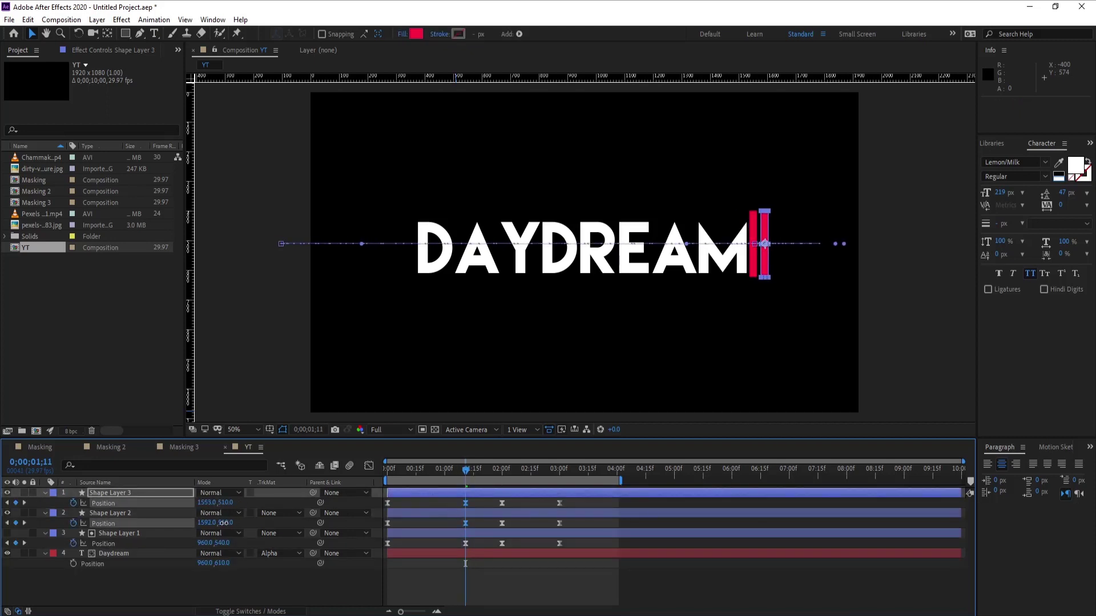
# Nudge Shape Layer 3's bar to X -148 and copy that keyframe to Shape Layer 2
pyautogui.click(504, 473)
pyautogui.click(502, 503)
pyautogui.click(559, 471)
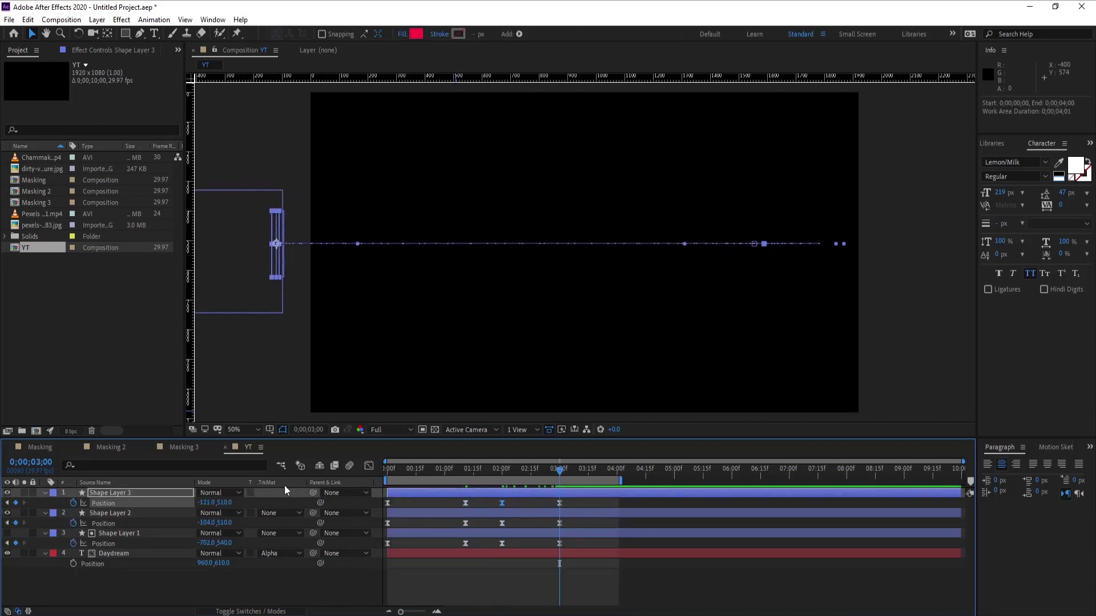
pyautogui.moveTo(207, 503); pyautogui.dragTo(153, 506)
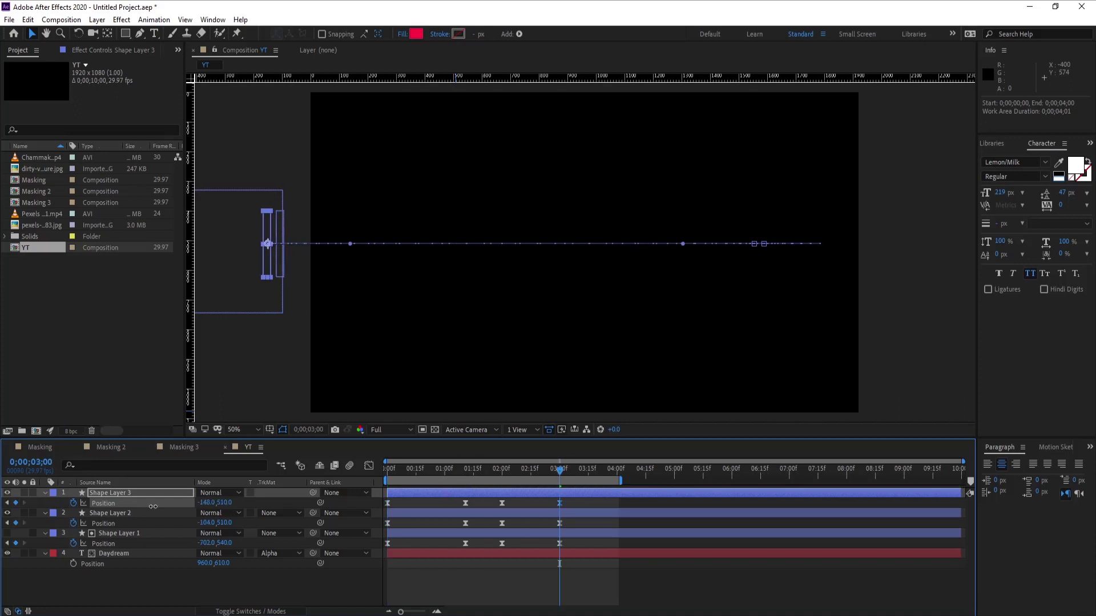
pyautogui.moveTo(398, 470); pyautogui.dragTo(502, 522)
pyautogui.press('=')
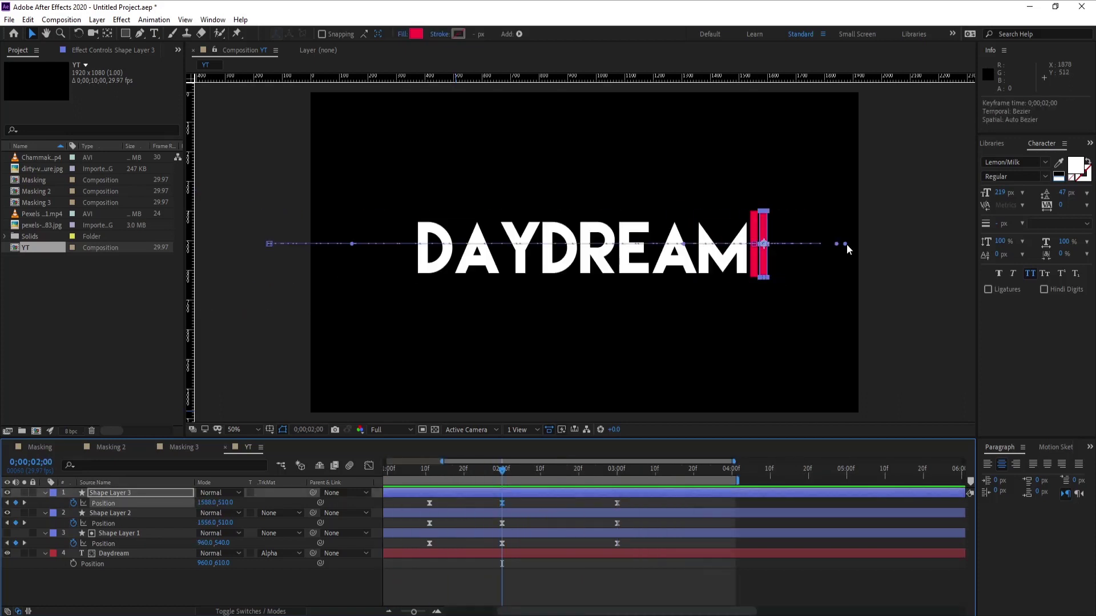
pyautogui.hotkey('ctrl', 'c')
pyautogui.hotkey('ctrl', 'Down')
pyautogui.hotkey('ctrl', 'v')
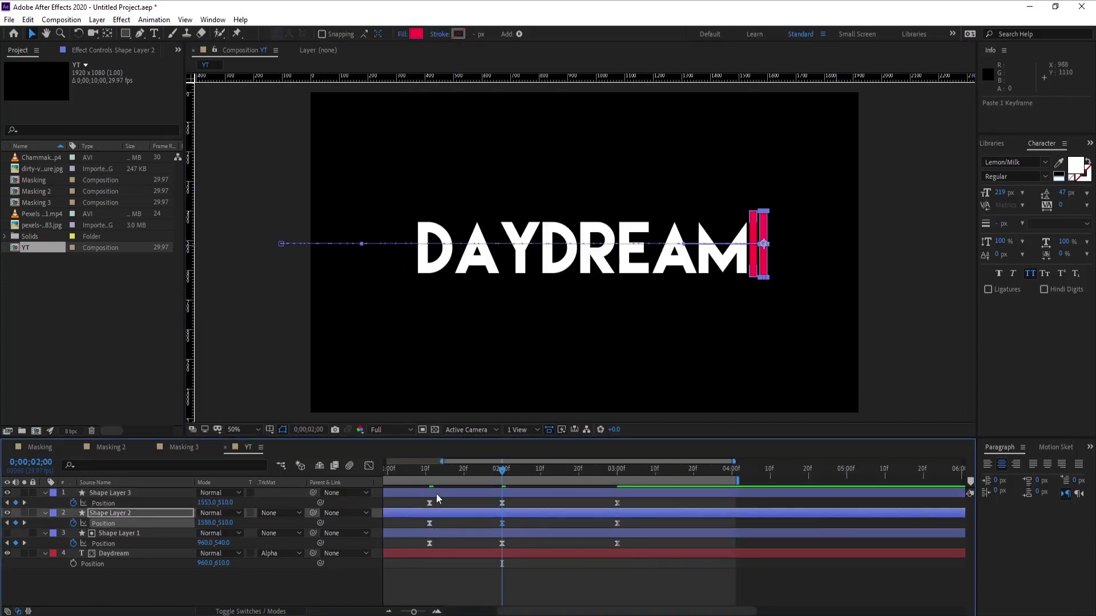
# Raise DAYDREAM to Y 592, set its font size to 211, and preview
pyautogui.click(484, 482)
pyautogui.click(484, 553)
pyautogui.press('Up')
pyautogui.press('Up')
pyautogui.press('Up')
pyautogui.press('Up')
pyautogui.press('Up')
pyautogui.press('Up')
pyautogui.press('Up')
pyautogui.press('Up')
pyautogui.press('Up')
pyautogui.press('Up')
pyautogui.press('Up')
pyautogui.press('Up')
pyautogui.press('Up')
pyautogui.press('Up')
pyautogui.press('Up')
pyautogui.press('Up')
pyautogui.press('Up')
pyautogui.press('Up')
pyautogui.moveTo(1011, 193); pyautogui.dragTo(1007, 178)
pyautogui.click(416, 579)
pyautogui.press('u')
pyautogui.press(';')
pyautogui.press('Home')
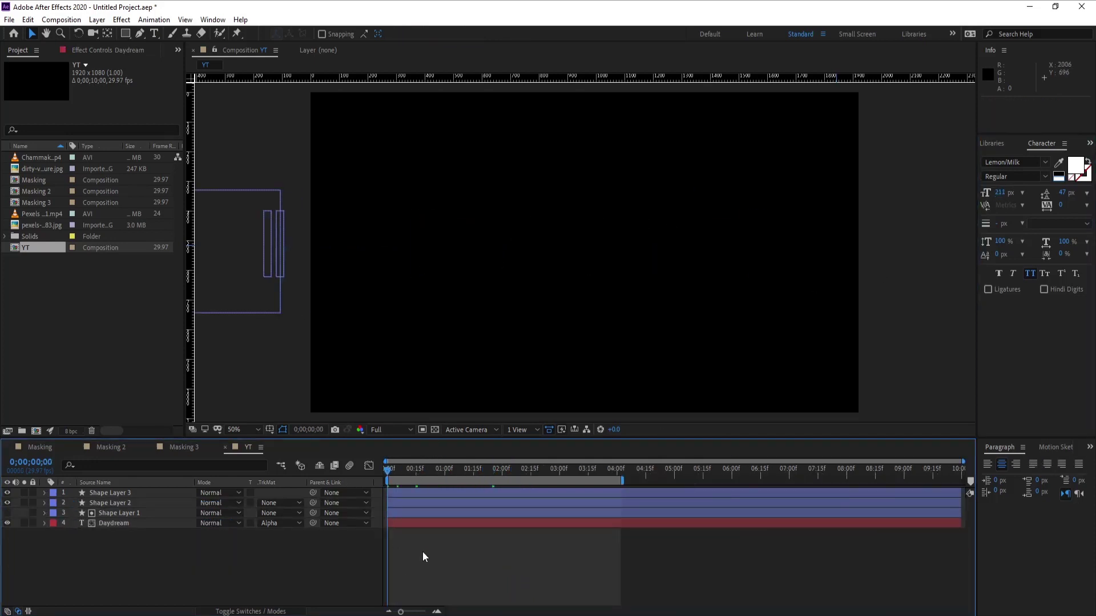
pyautogui.press('space')
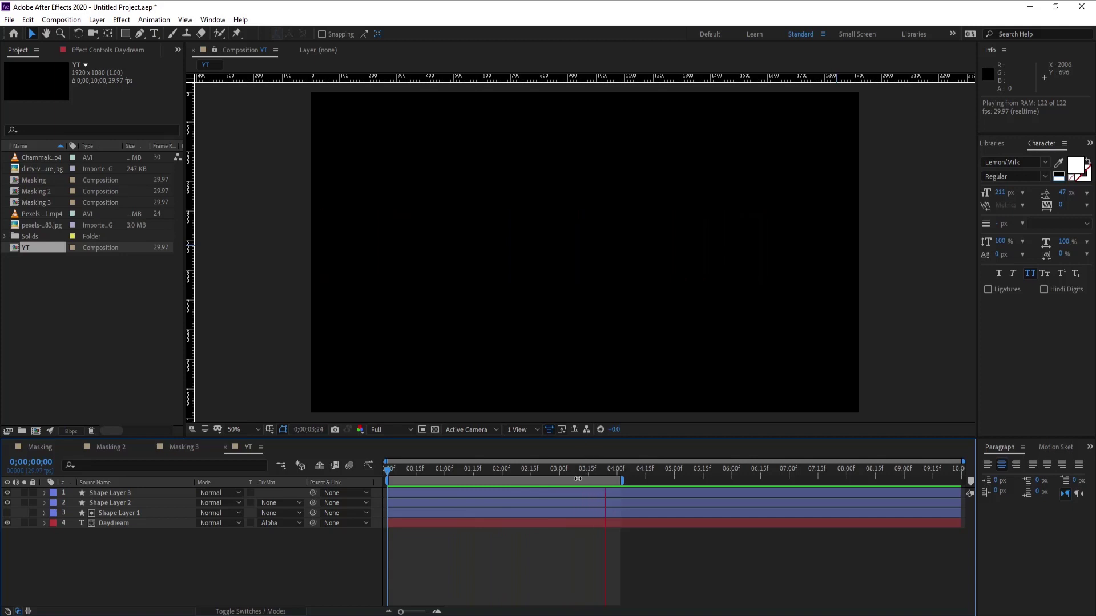
pyautogui.press('space')
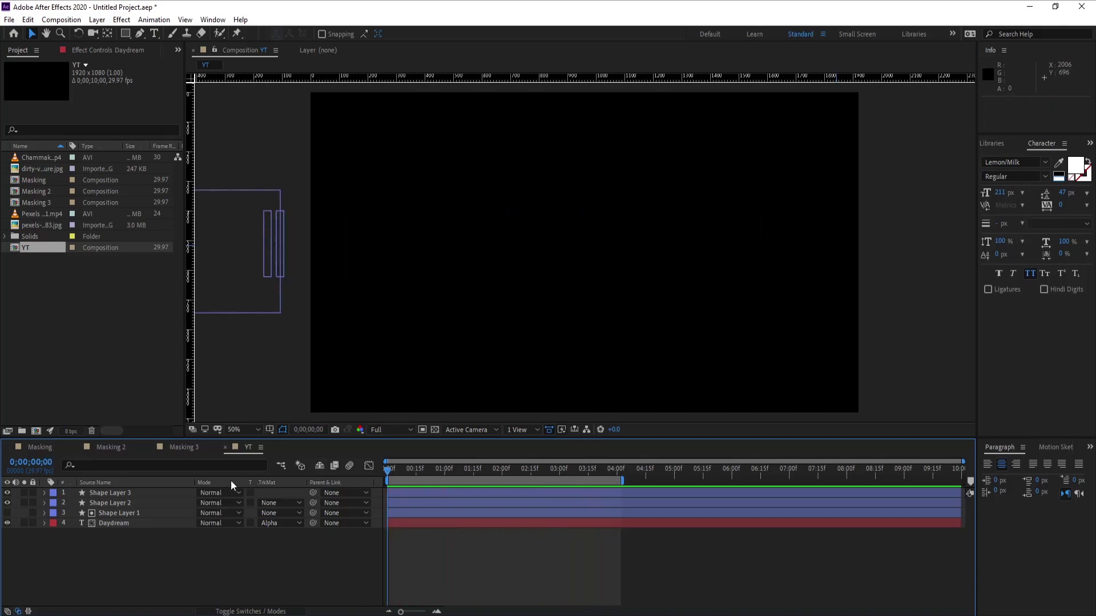
pyautogui.click(35, 431)
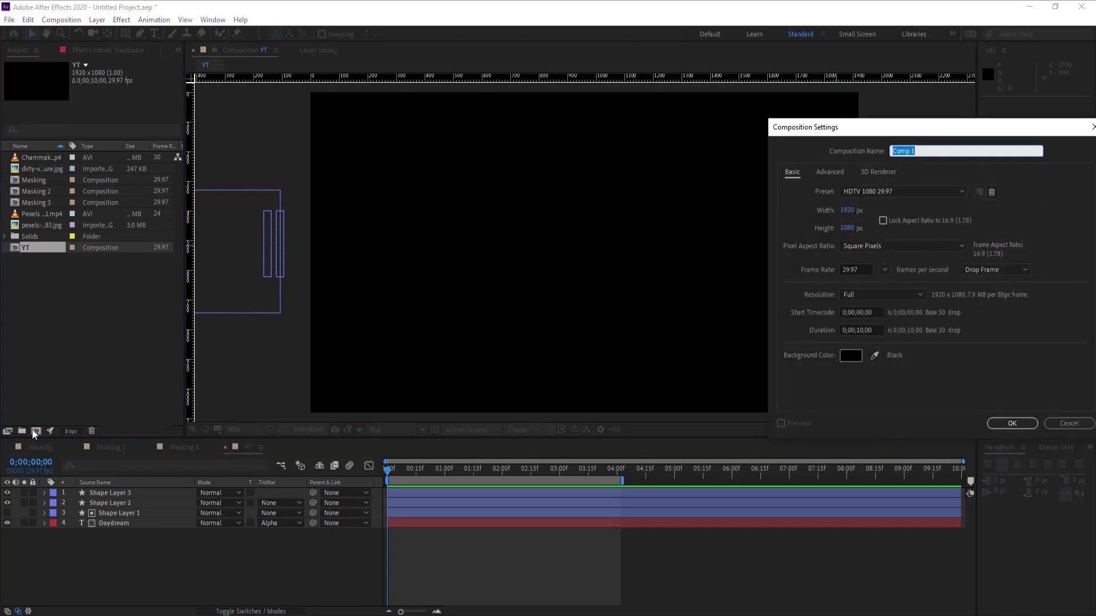
# Name the new composition Yt2 and add a SKY text layer
pyautogui.write('Yt2')
pyautogui.press('Return')
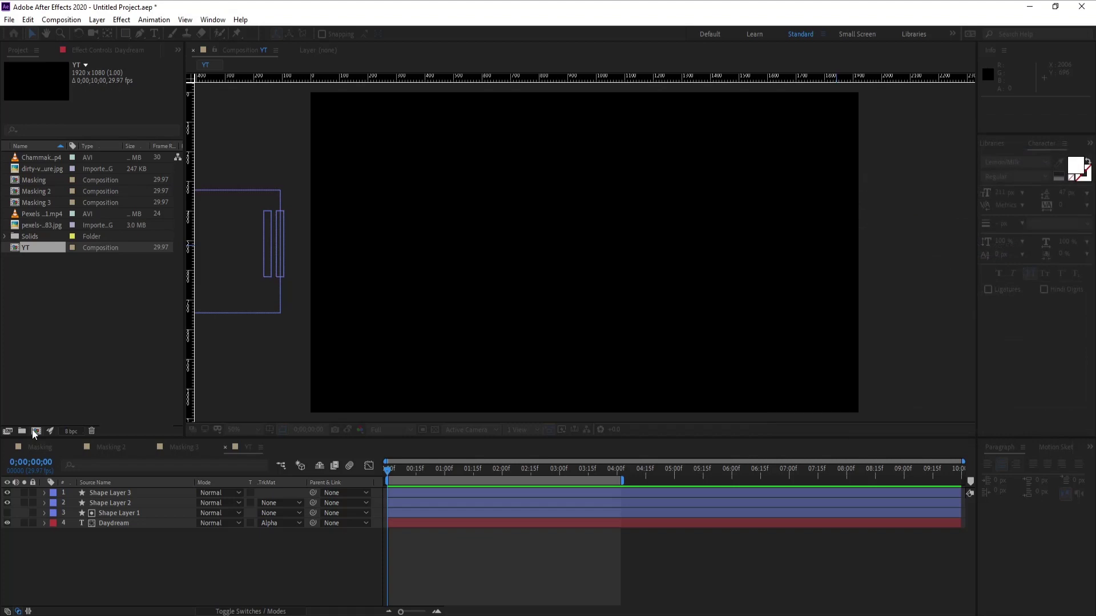
pyautogui.rightClick(78, 524)
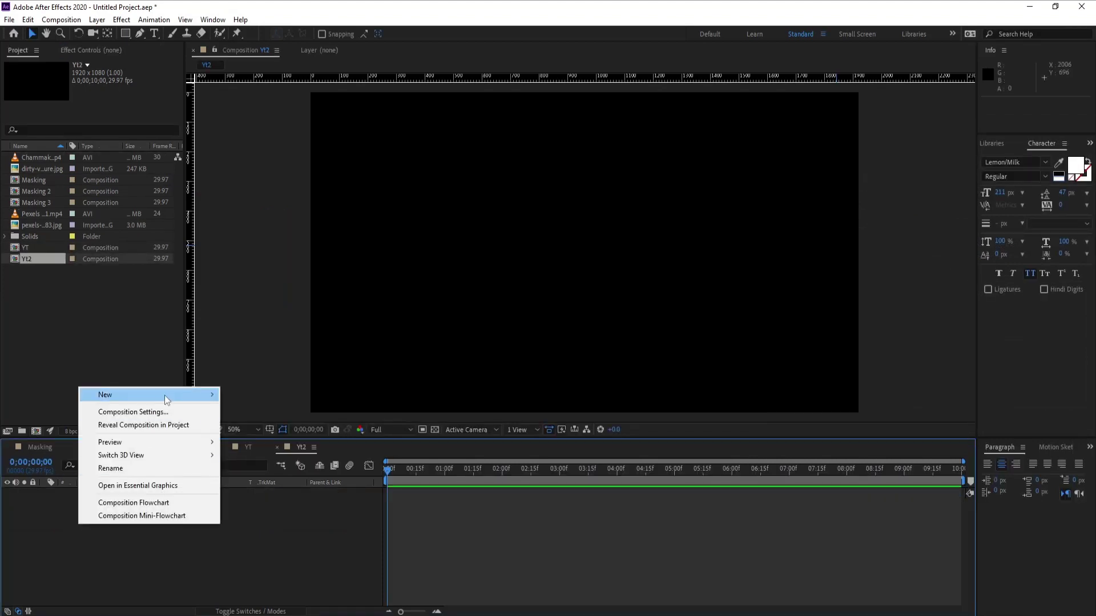
pyautogui.moveTo(165, 394)
pyautogui.click(292, 410)
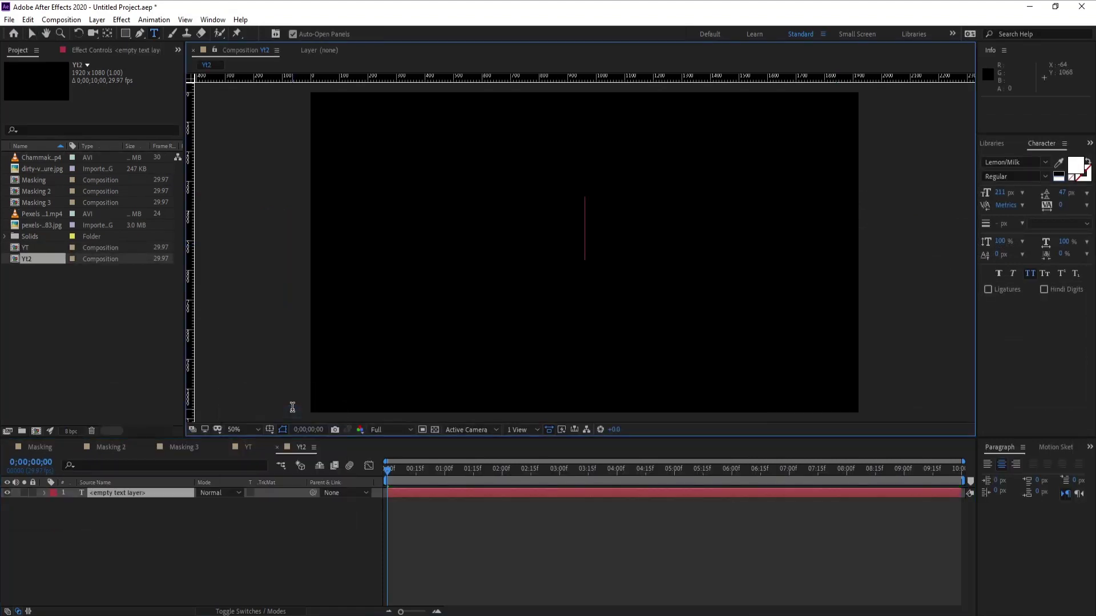
pyautogui.write('SKY')
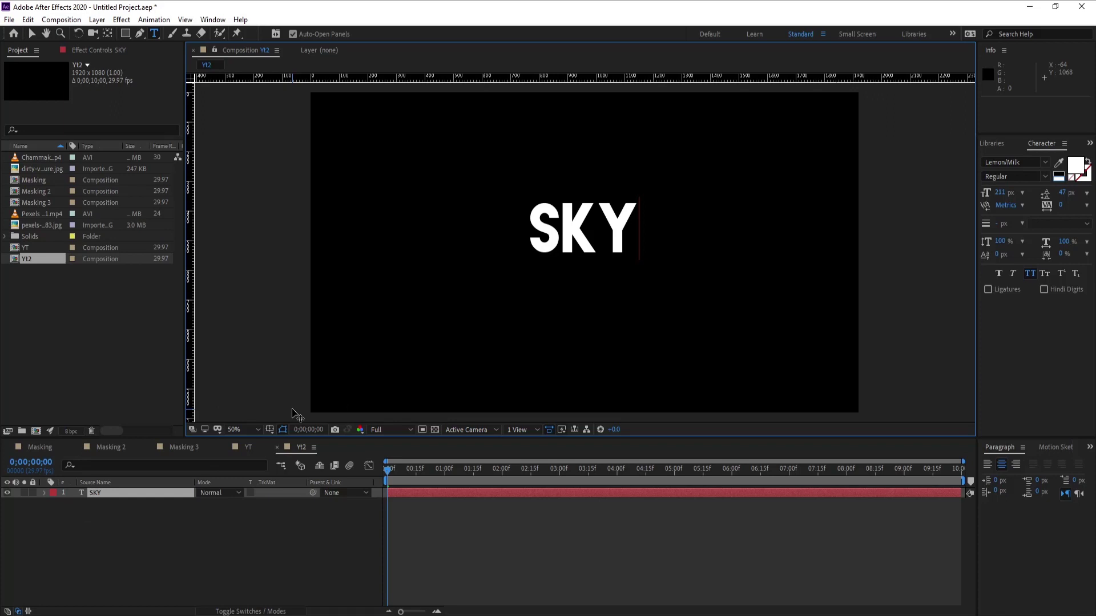
# Enlarge SKY to 407 px, nudge it lower, and add the Pexels sunset video beneath
pyautogui.hotkey('ctrl', 'a')
pyautogui.moveTo(997, 196); pyautogui.dragTo(1080, 192)
pyautogui.moveTo(1001, 196); pyautogui.dragTo(1031, 195)
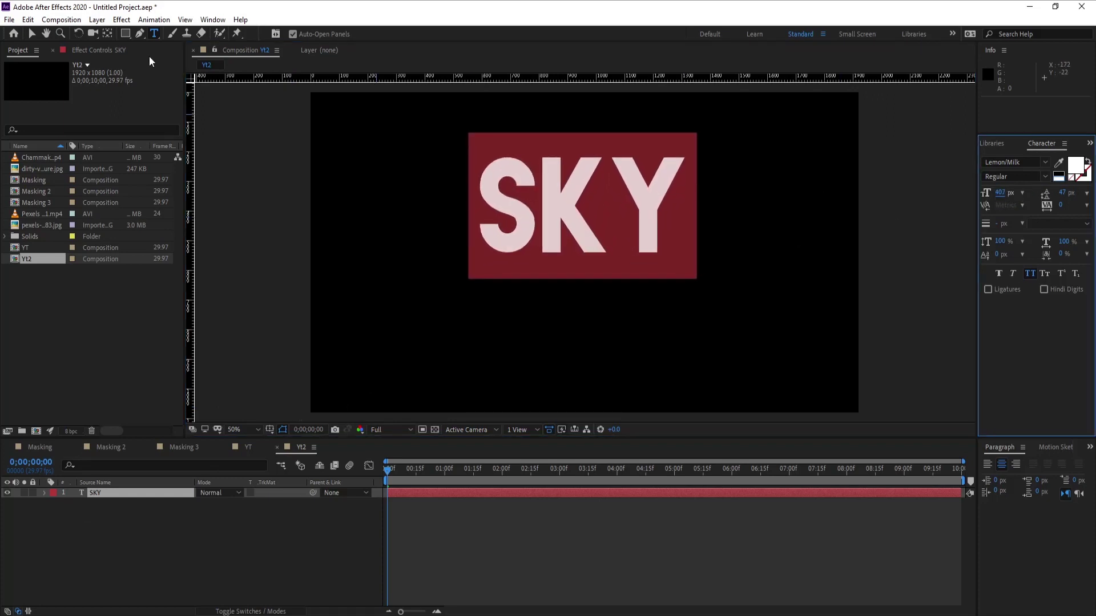
pyautogui.click(31, 34)
pyautogui.moveTo(577, 228); pyautogui.dragTo(576, 260)
pyautogui.scroll(-1, 39, 202)
pyautogui.moveTo(39, 204); pyautogui.dragTo(112, 521)
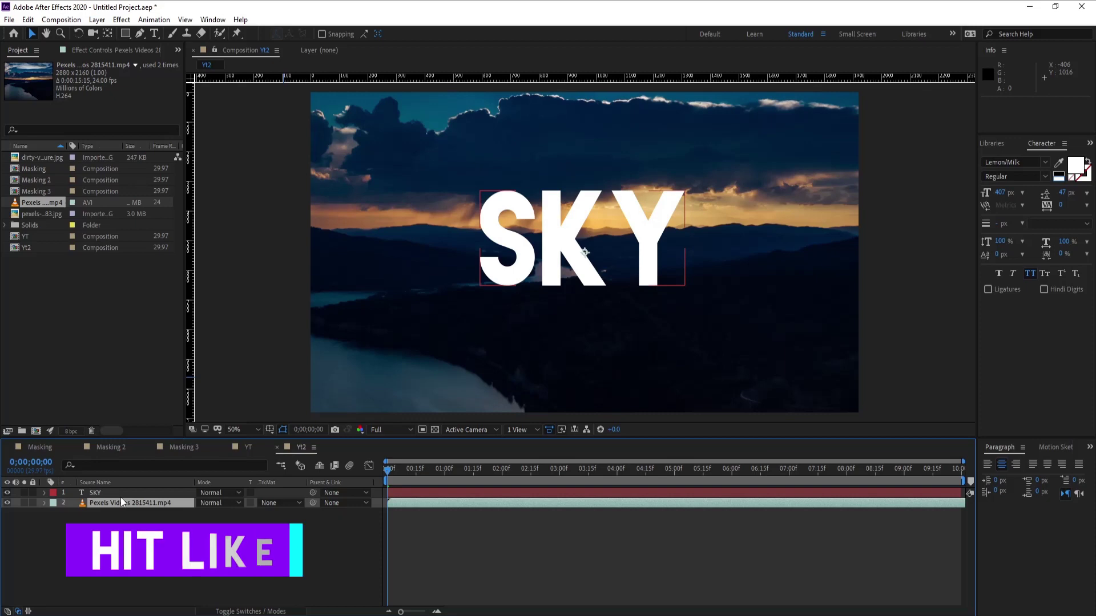
# Add a new light gray solid layer to Yt2
pyautogui.rightClick(89, 521)
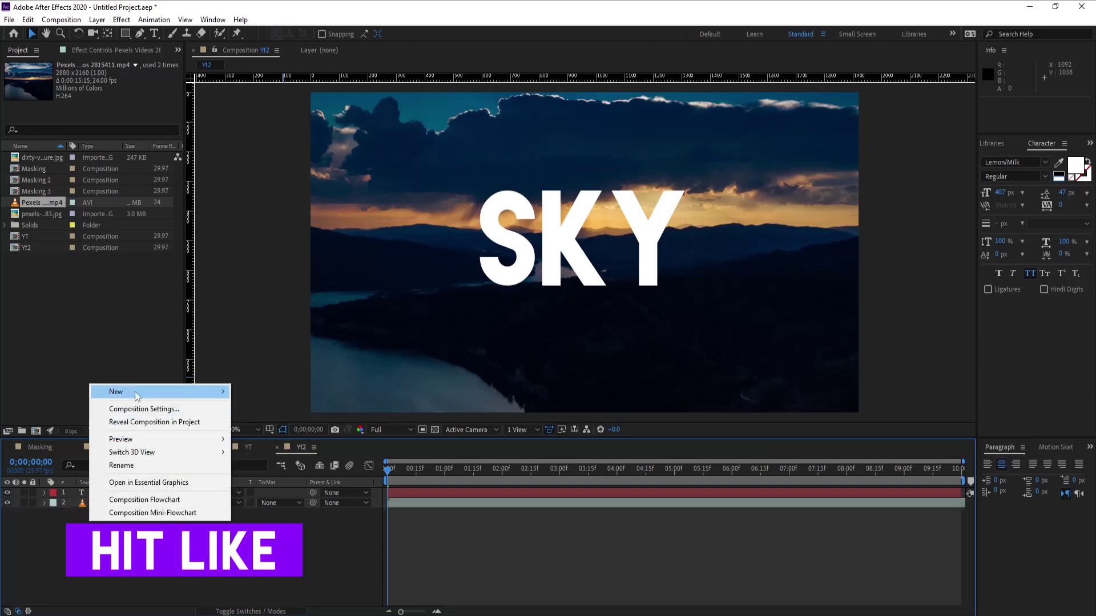
pyautogui.moveTo(135, 393)
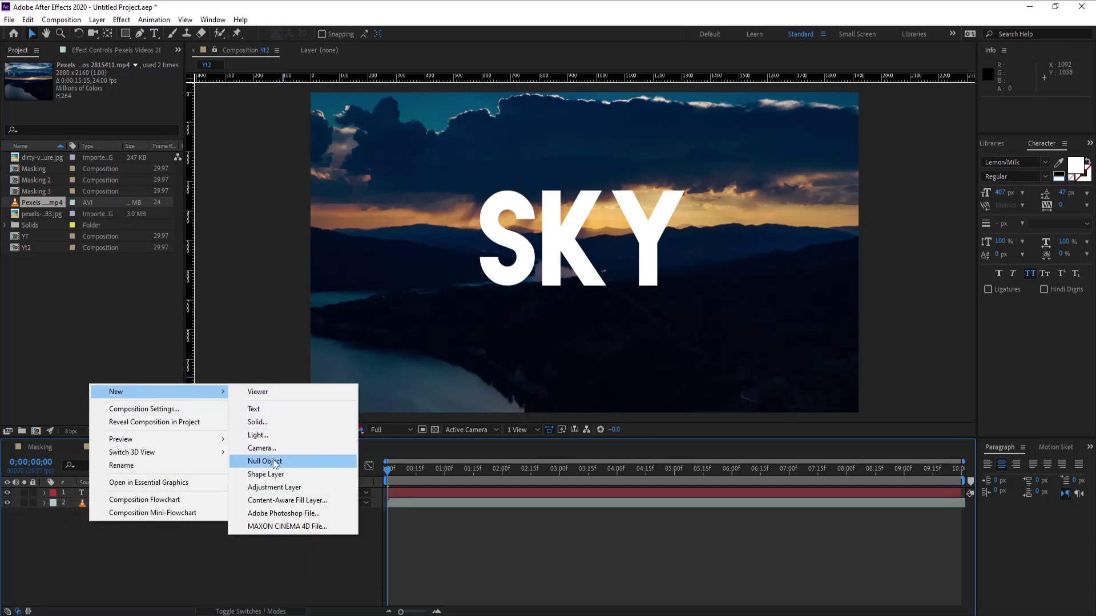
pyautogui.click(266, 422)
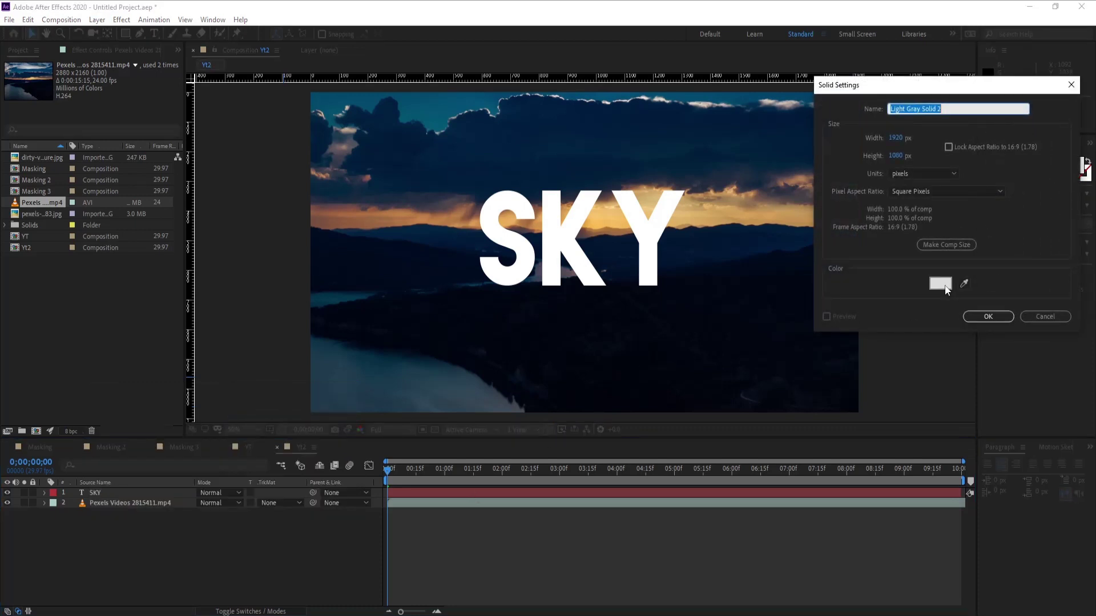
pyautogui.click(985, 317)
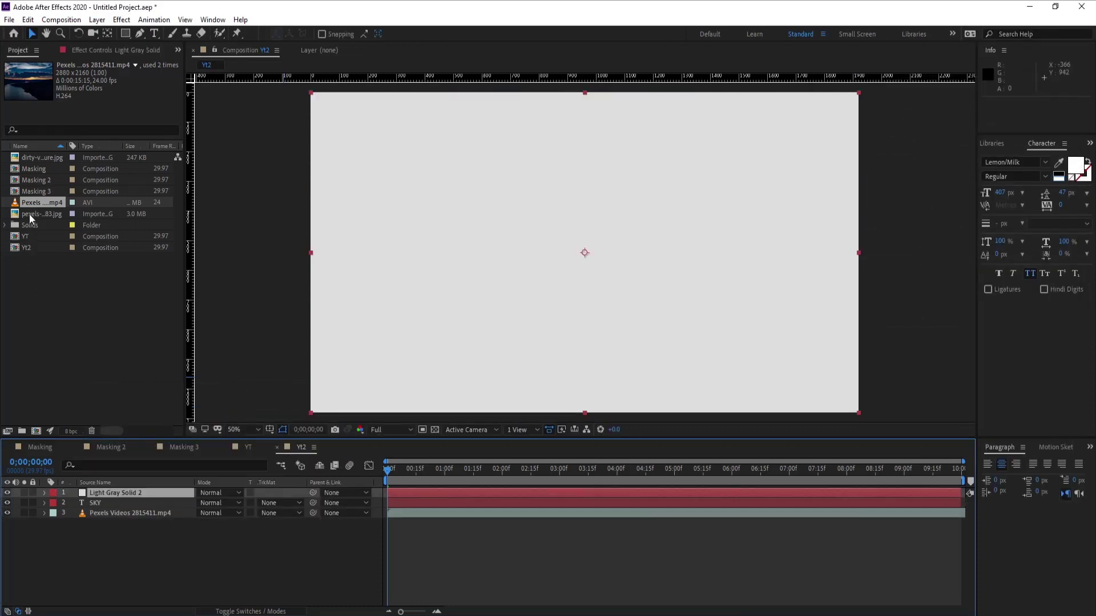
# Add the grunge texture image at 175% scale and place the gray solid above it
pyautogui.moveTo(29, 214); pyautogui.dragTo(79, 429)
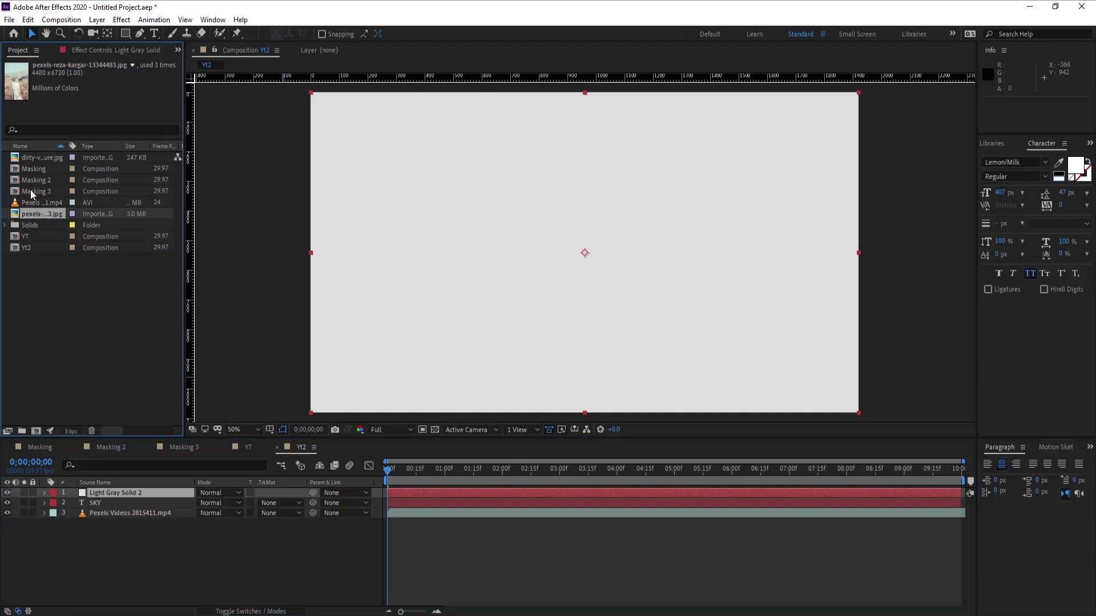
pyautogui.moveTo(32, 159); pyautogui.dragTo(115, 491)
pyautogui.press('s')
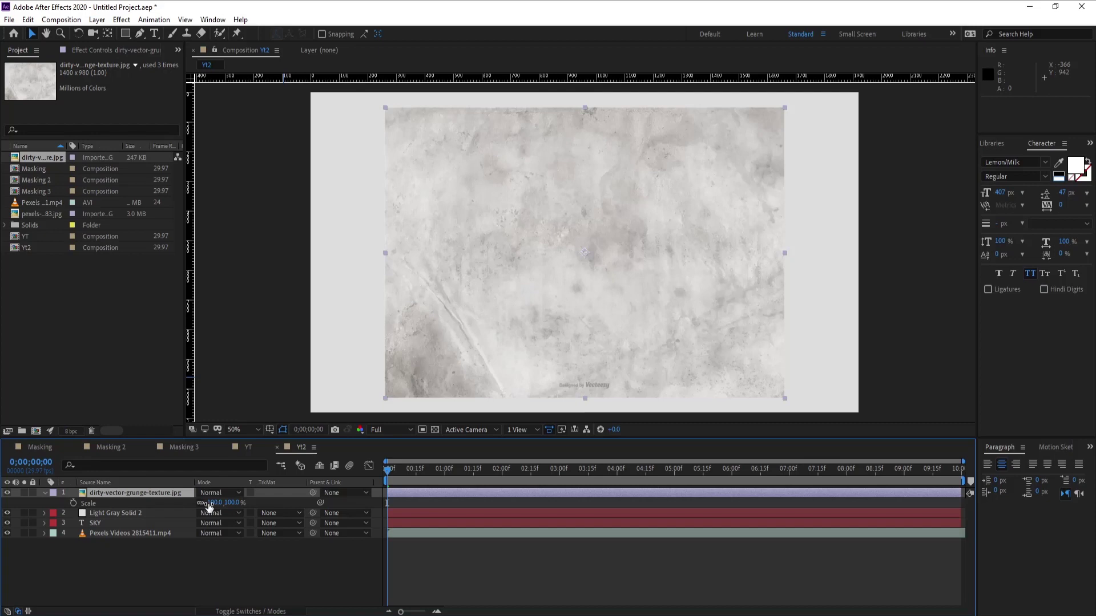
pyautogui.moveTo(212, 503); pyautogui.dragTo(241, 509)
pyautogui.press('s')
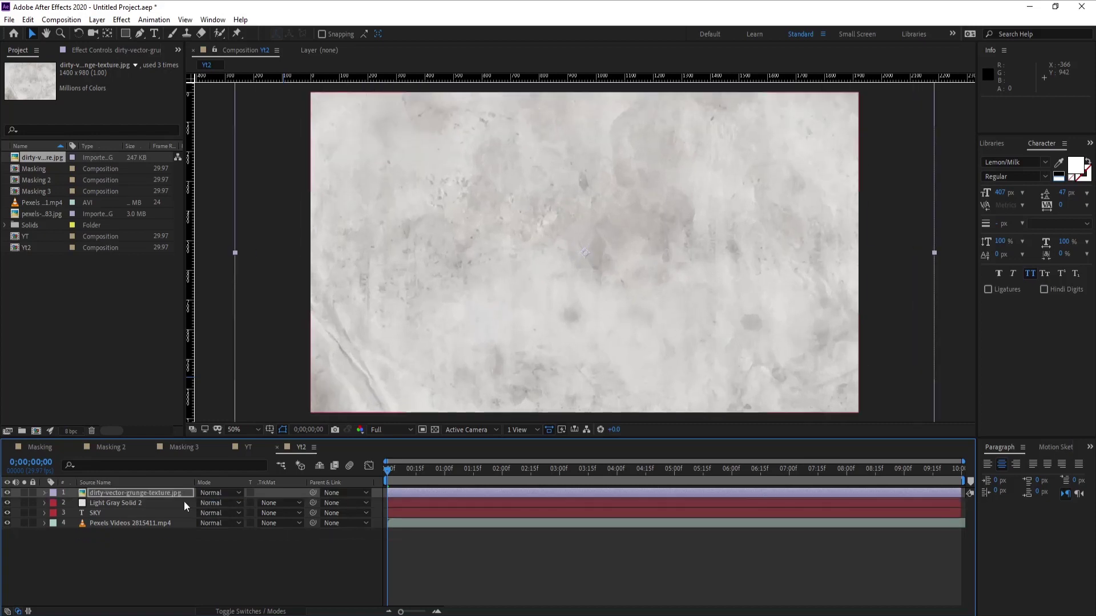
pyautogui.click(157, 504)
pyautogui.moveTo(166, 503)
pyautogui.mouseDown()
pyautogui.moveTo(160, 492)
pyautogui.moveTo(185, 510)
pyautogui.mouseUp()
pyautogui.press('t')
pyautogui.press('t')
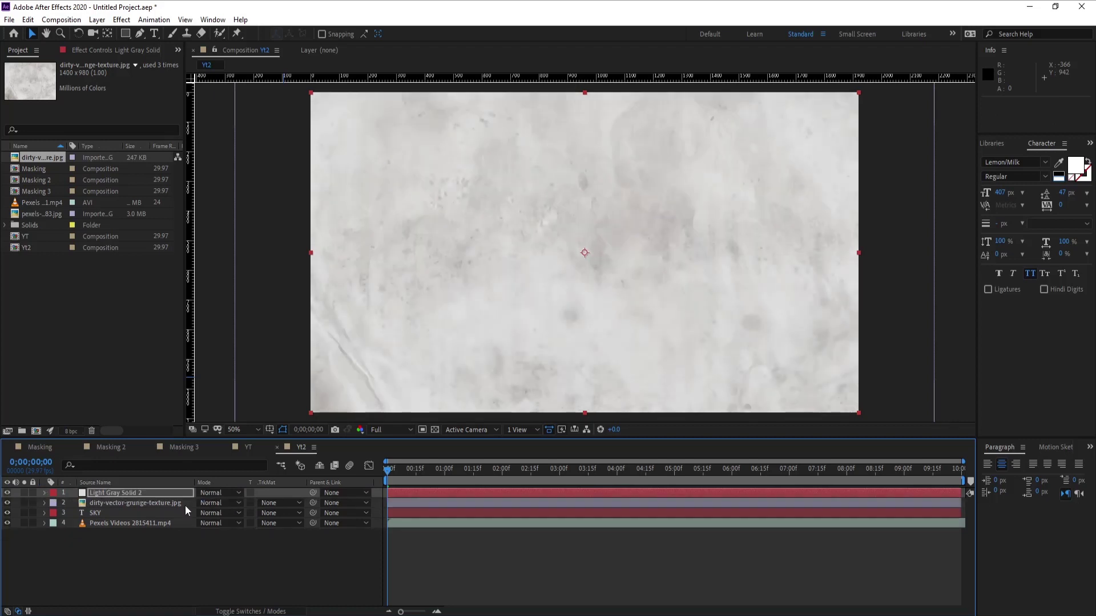
# Move the gray solid and grunge texture below the SKY and sunset video layers
pyautogui.keyDown('shift'); pyautogui.click(153, 501); pyautogui.keyUp('shift')
pyautogui.moveTo(152, 503); pyautogui.dragTo(151, 542)
pyautogui.click(145, 494)
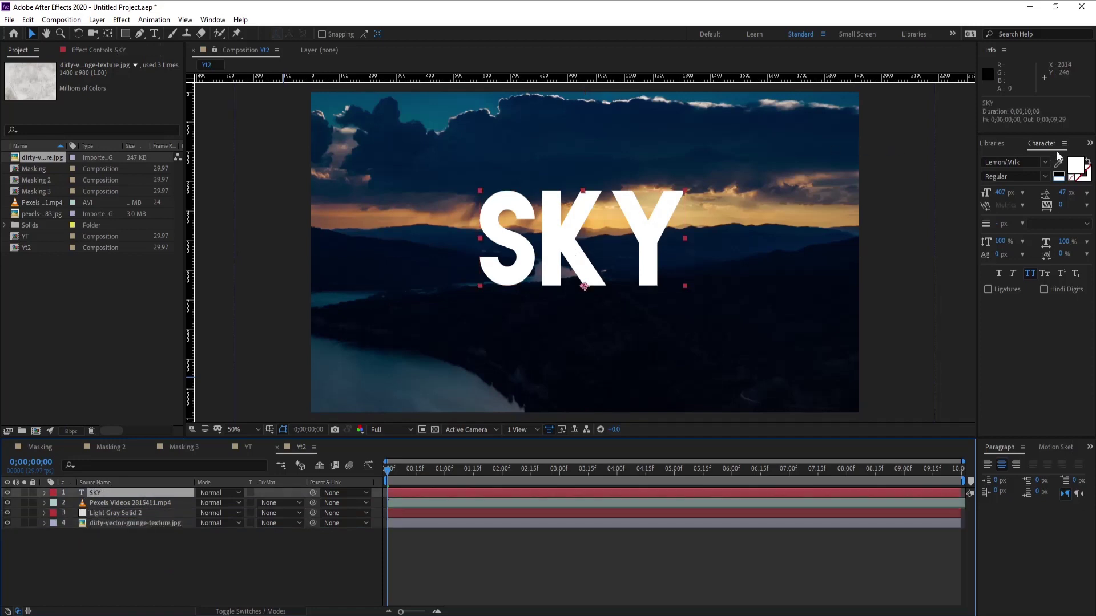
# Apply the Find Edges effect to the SKY text layer
pyautogui.click(1089, 145)
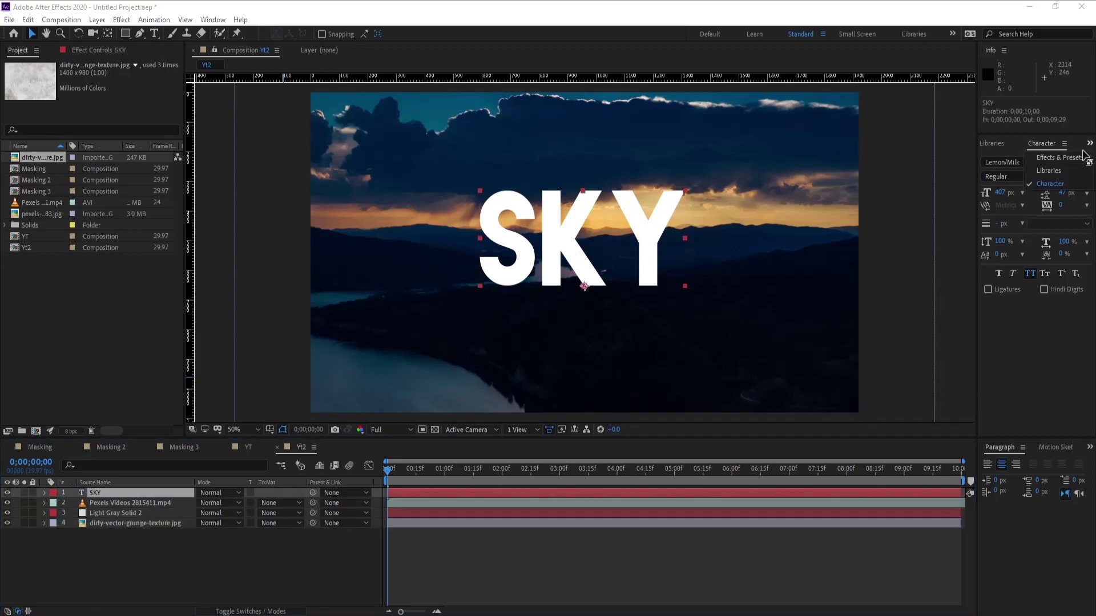
pyautogui.click(1061, 157)
pyautogui.moveTo(1045, 161); pyautogui.dragTo(984, 162)
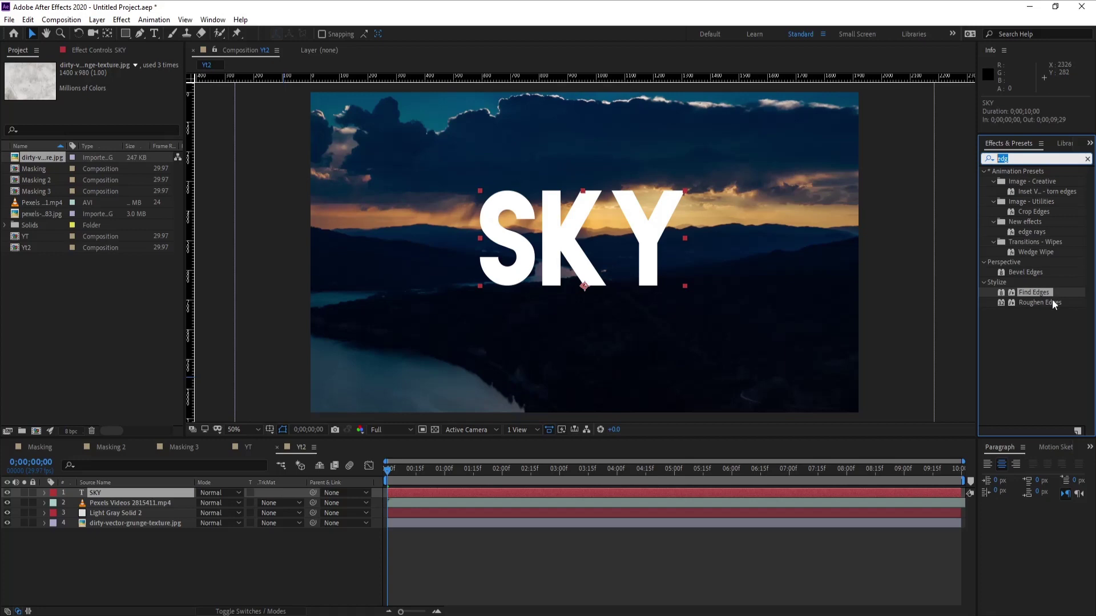
pyautogui.write('edges')
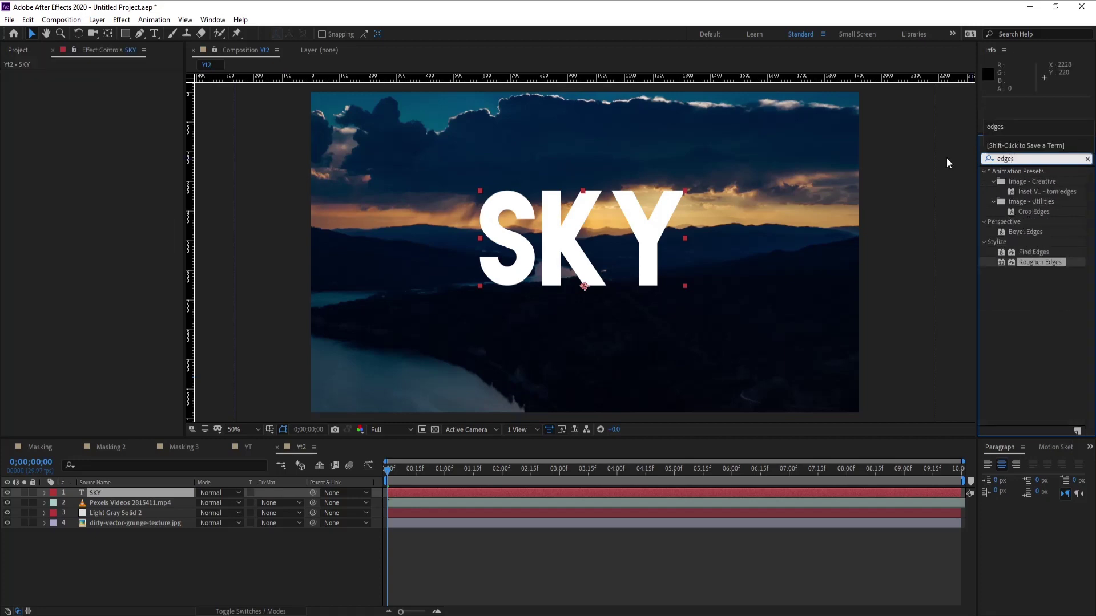
pyautogui.moveTo(1033, 253); pyautogui.dragTo(97, 491)
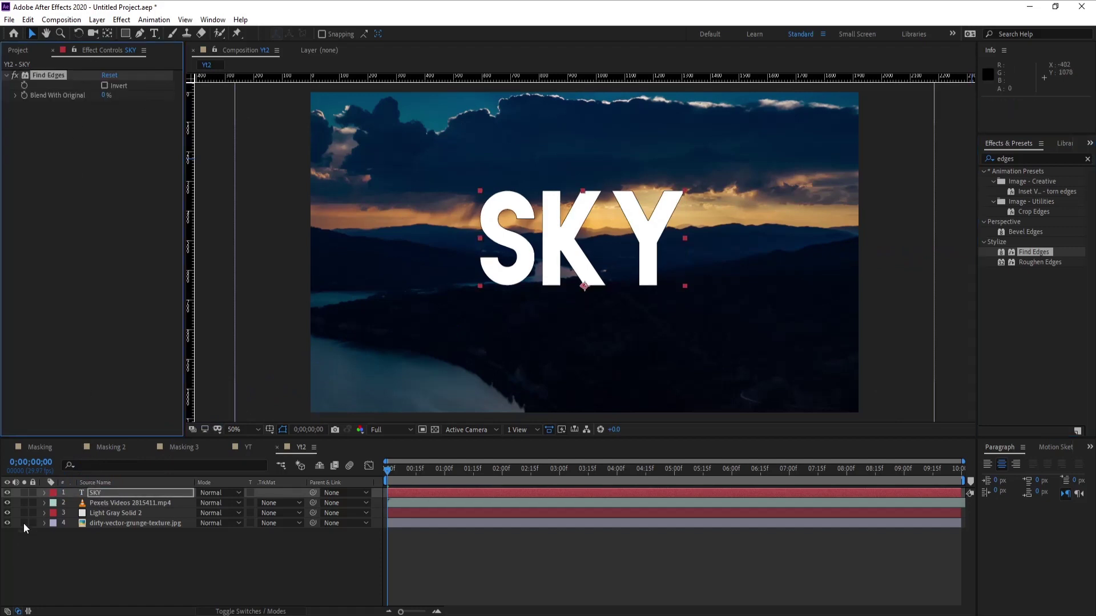
# Lower Find Edges' Blend With Original and turn off its Invert option
pyautogui.click(7, 503)
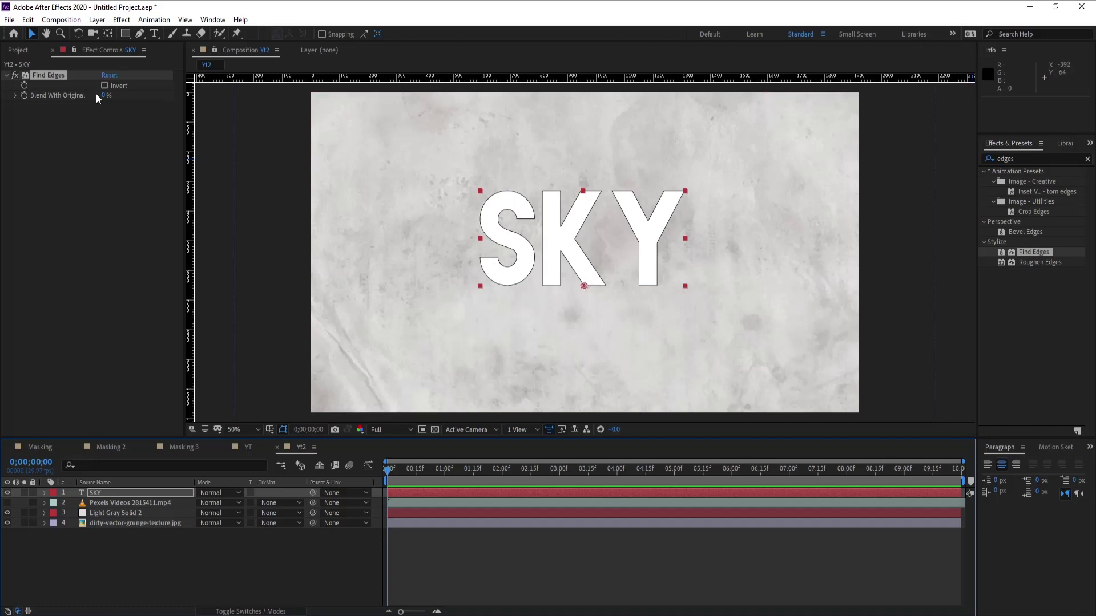
pyautogui.moveTo(105, 95); pyautogui.dragTo(56, 95)
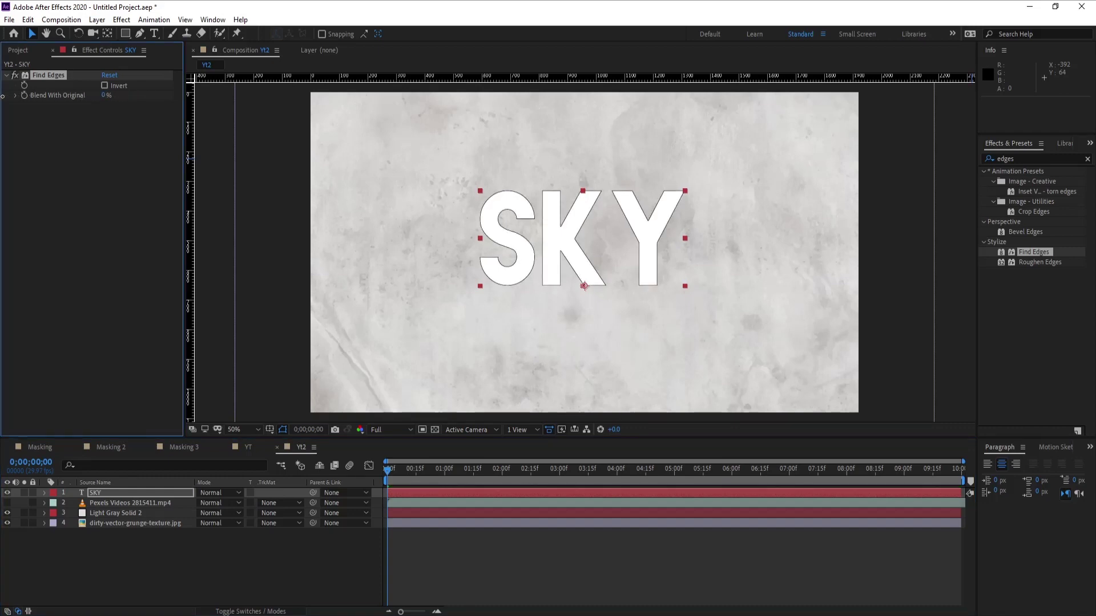
pyautogui.click(103, 84)
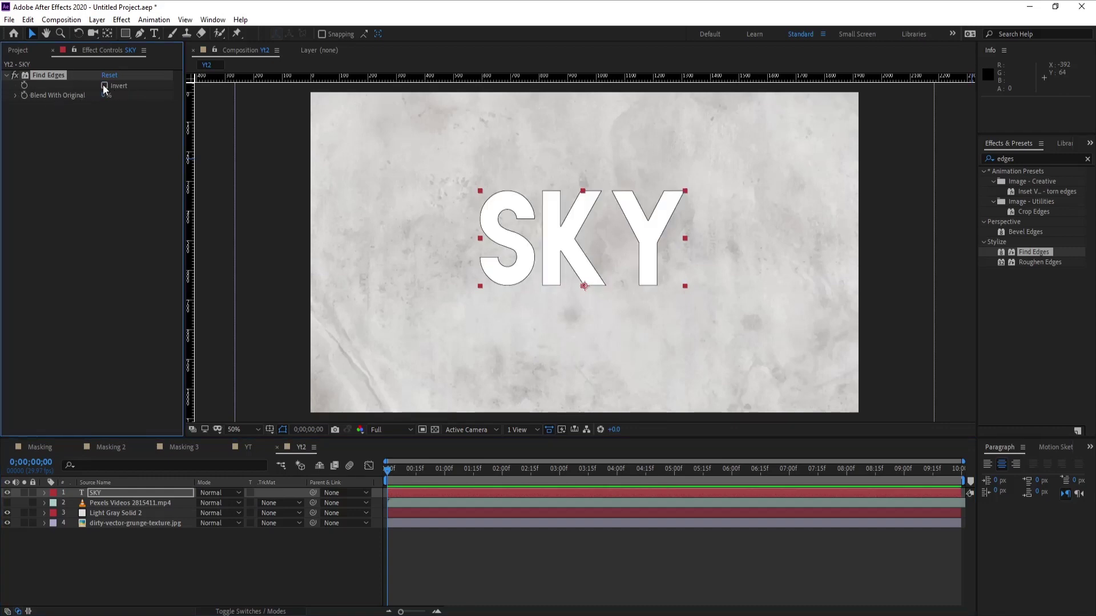
pyautogui.click(7, 502)
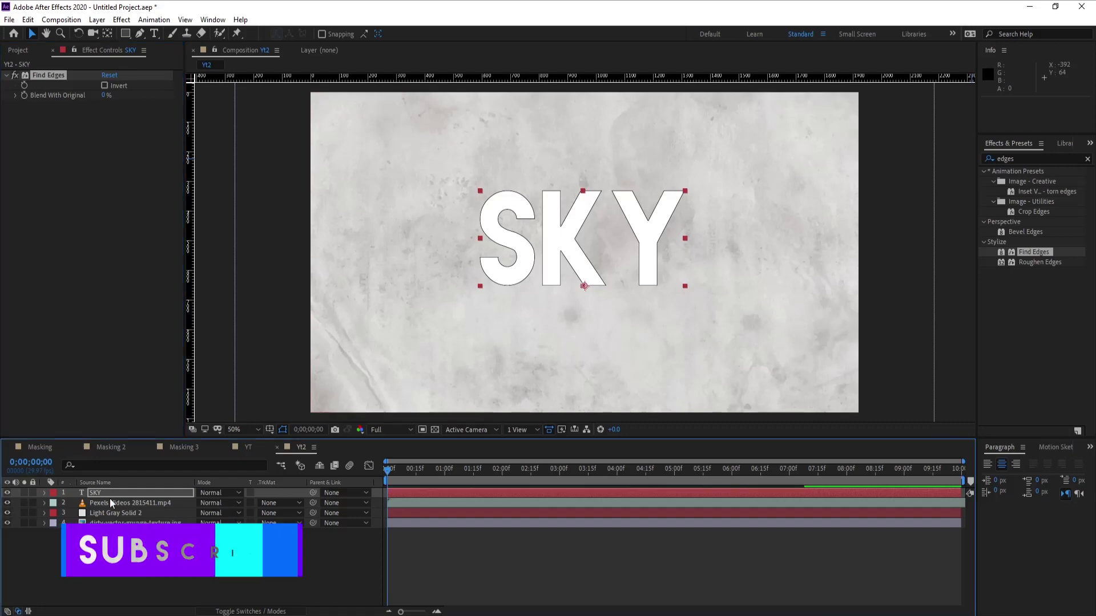
pyautogui.click(108, 503)
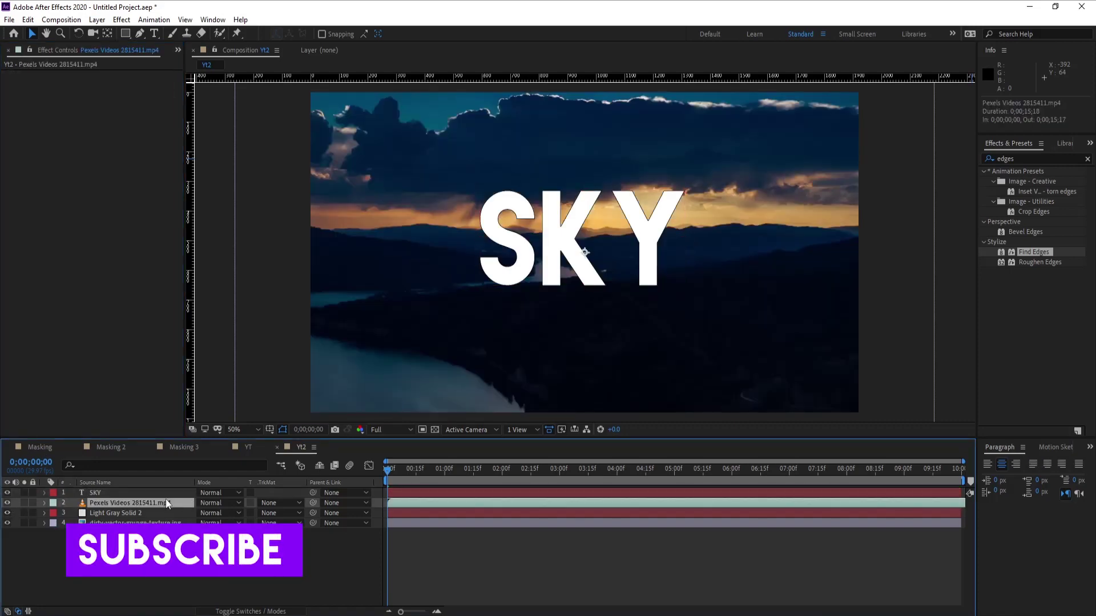
# Set the sunset video's Track Matte to Alpha Matte "SKY"
pyautogui.click(279, 503)
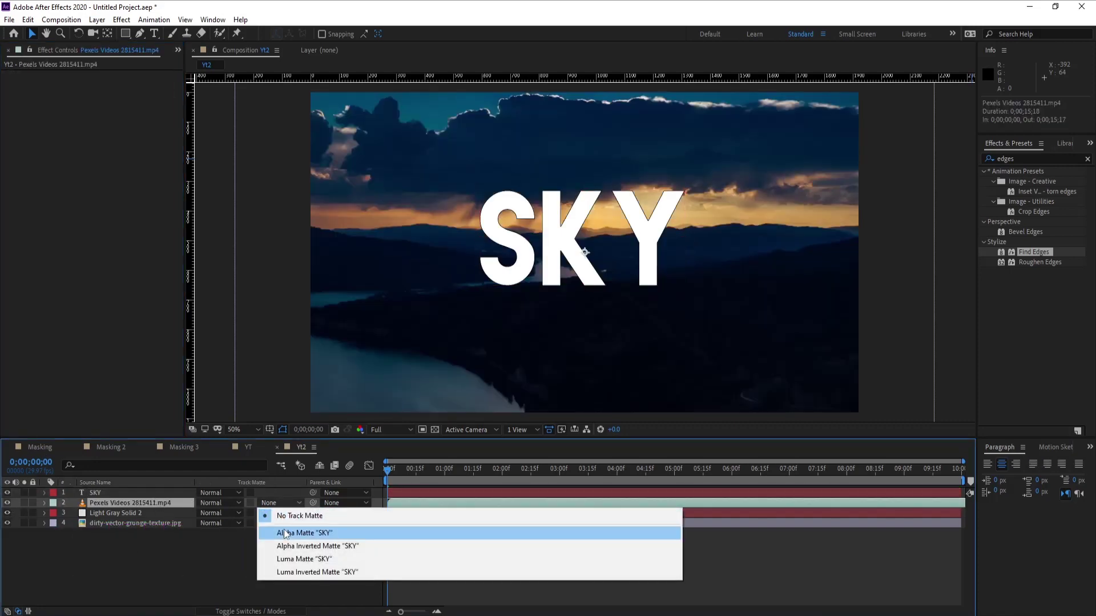
pyautogui.click(286, 533)
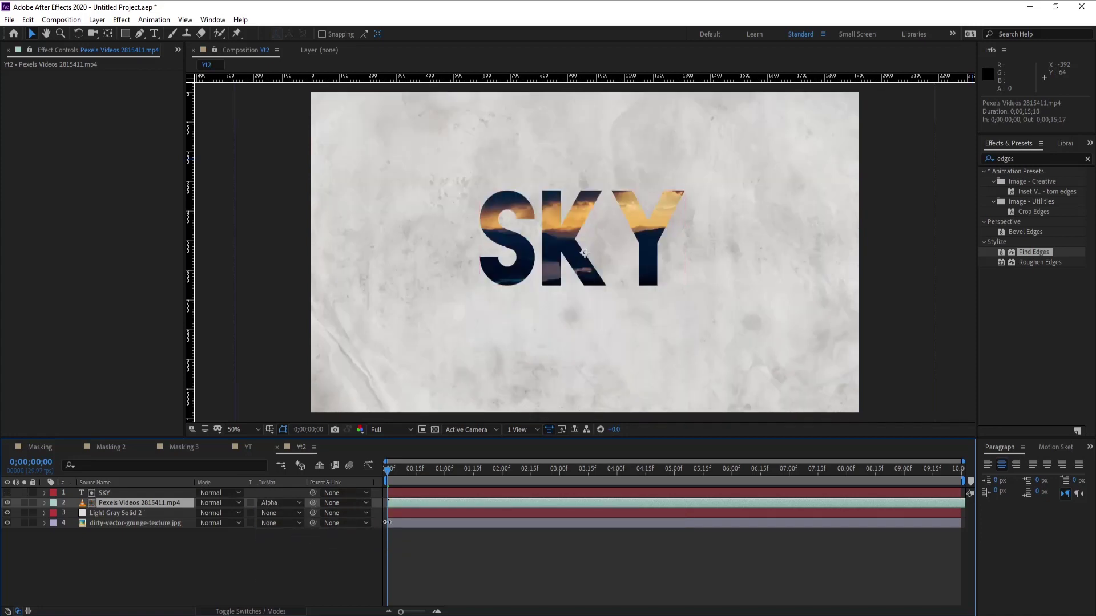
pyautogui.click(399, 550)
# Duplicate SKY as a plain white SKY 2 copy above it, then hide it
pyautogui.click(141, 492)
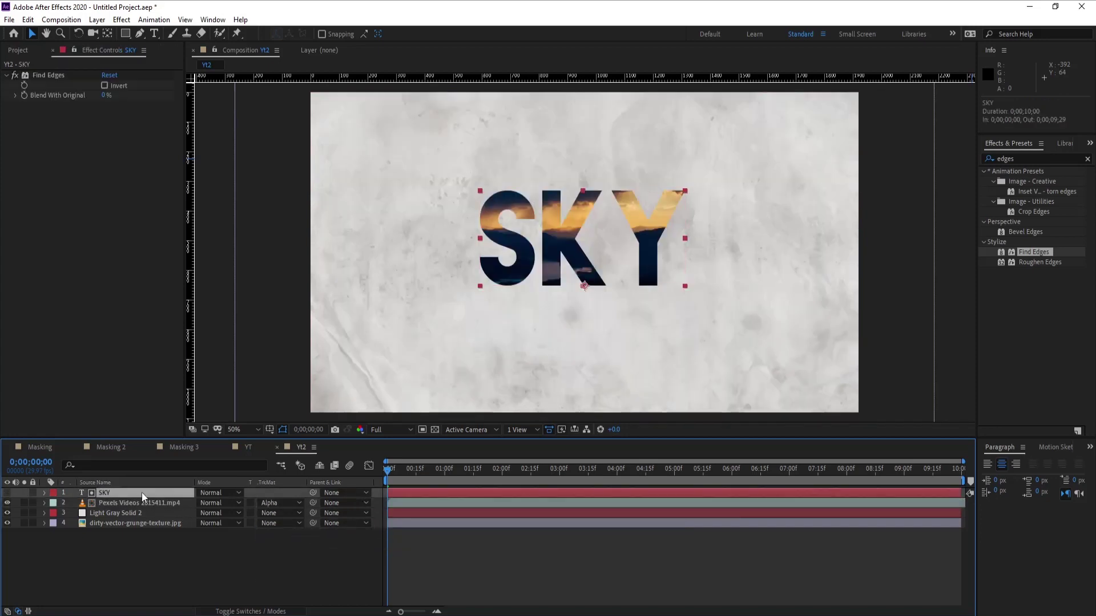
pyautogui.hotkey('ctrl', 'd')
pyautogui.press('s')
pyautogui.moveTo(106, 94); pyautogui.dragTo(165, 95)
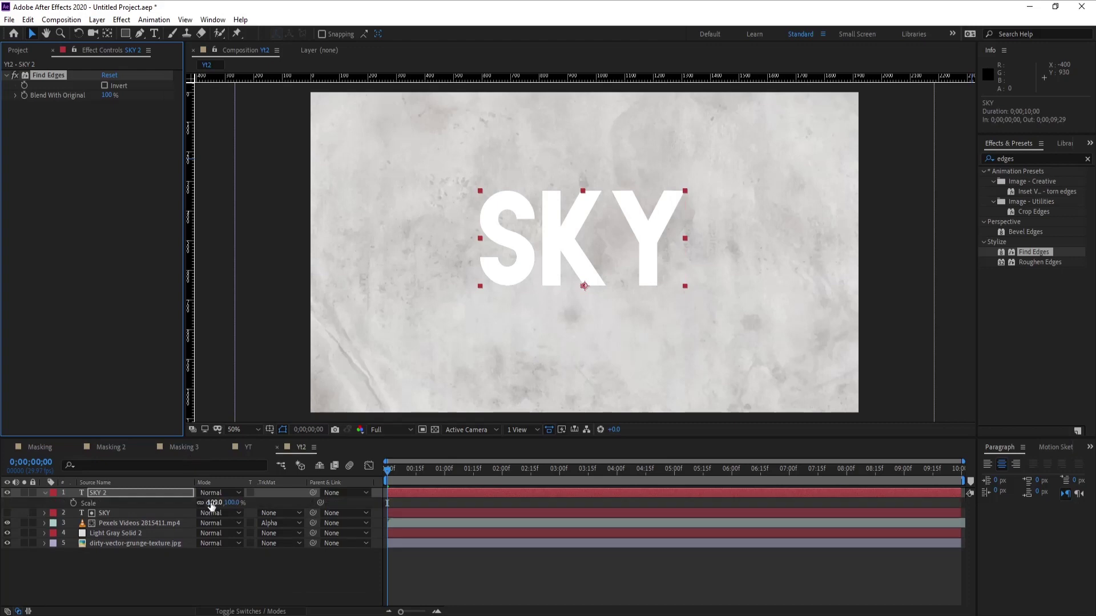
pyautogui.moveTo(584, 286); pyautogui.dragTo(580, 234)
pyautogui.press('v')
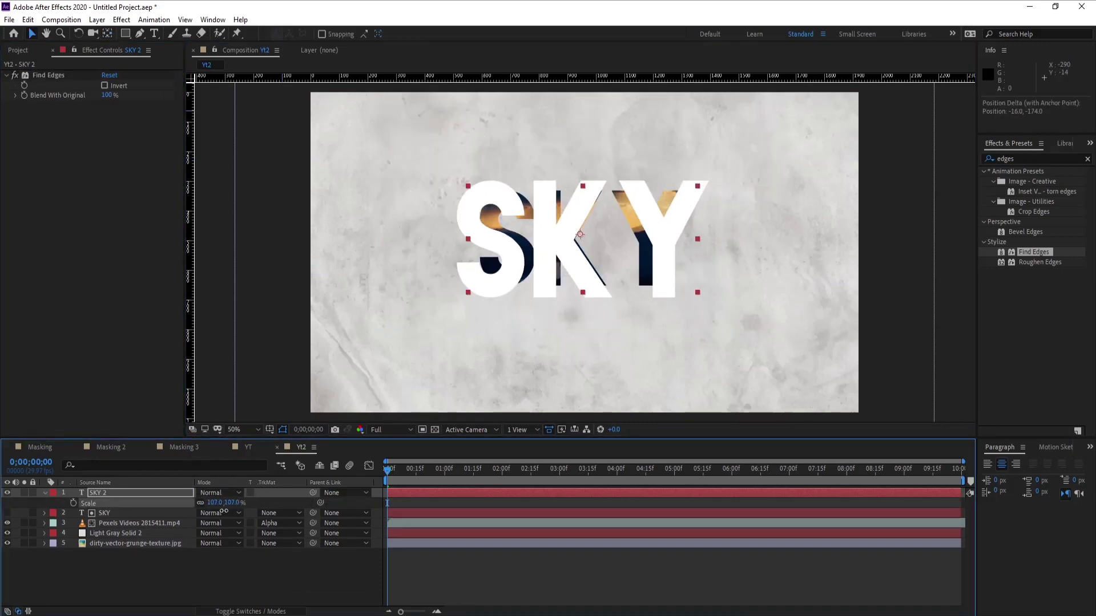
pyautogui.hotkey('ctrl', '[')
pyautogui.click(44, 503)
pyautogui.moveTo(125, 503); pyautogui.dragTo(190, 494)
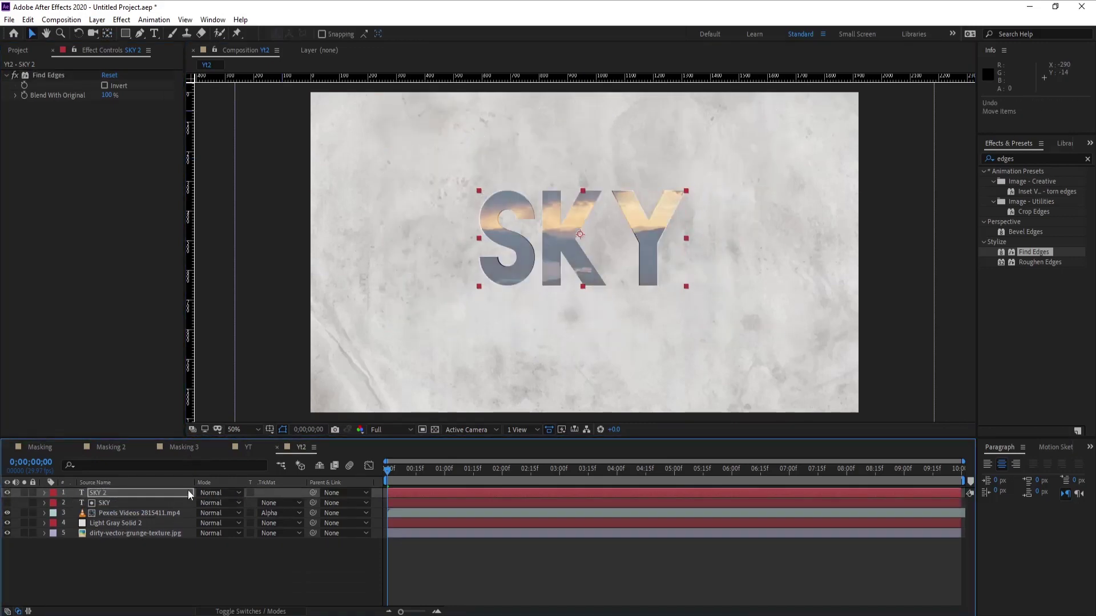
pyautogui.click(9, 492)
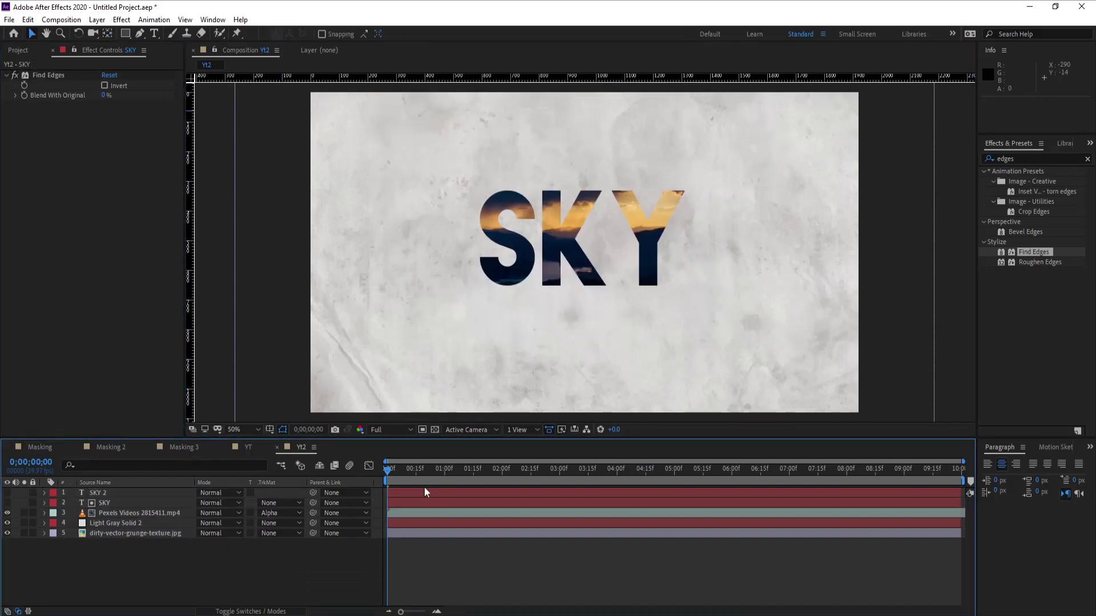
pyautogui.rightClick(135, 512)
pyautogui.click(308, 283)
# Time-stretch the sunset video to 25%, end the work area at 0;00;03;25, and preview
pyautogui.write('25')
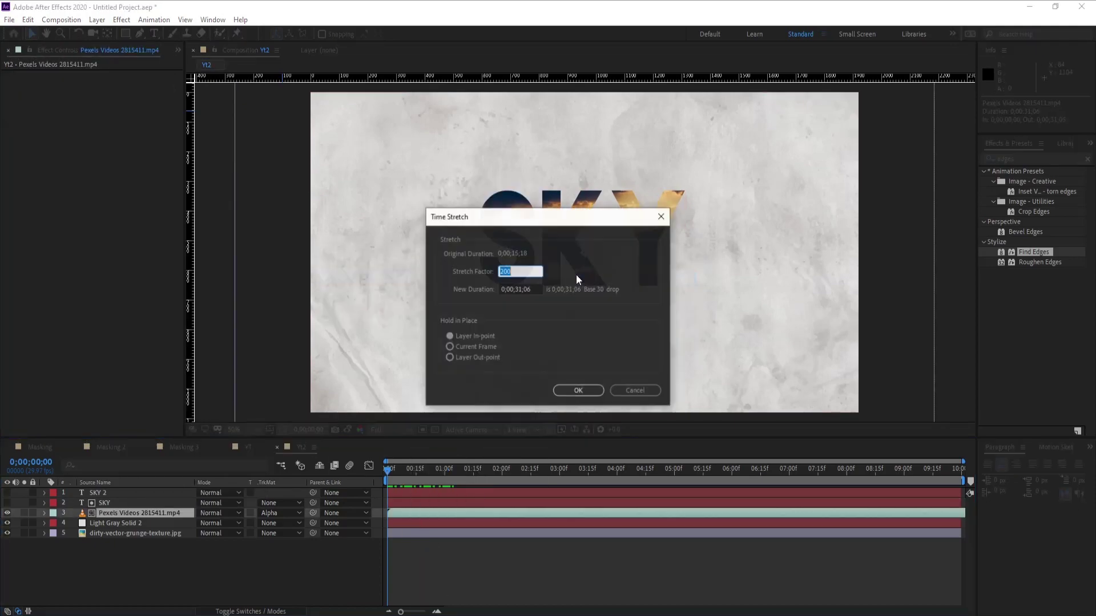
pyautogui.press('Return')
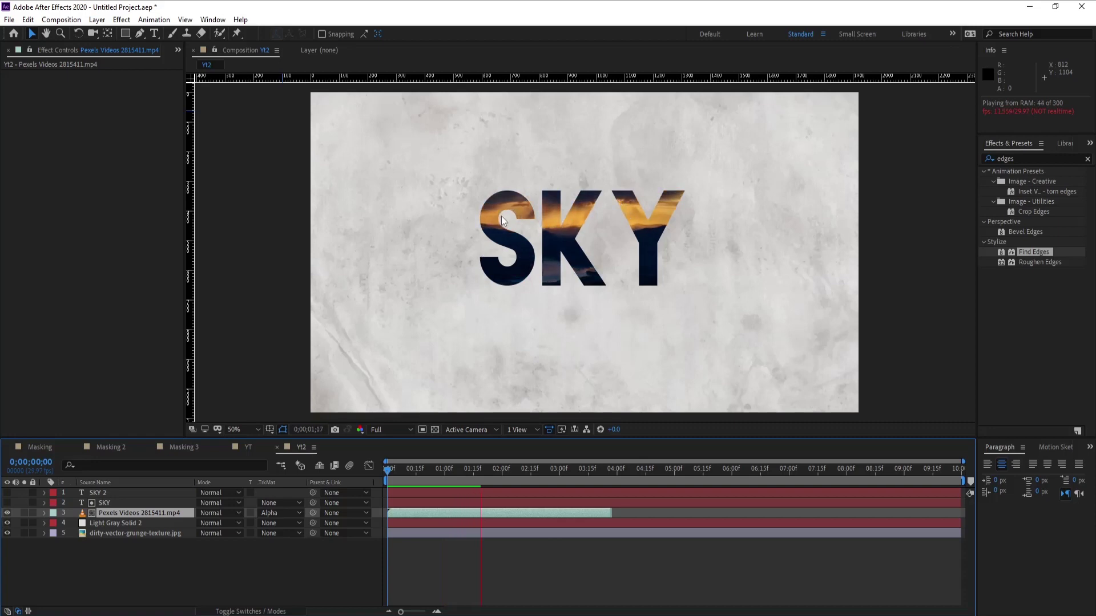
pyautogui.moveTo(963, 481); pyautogui.dragTo(617, 518)
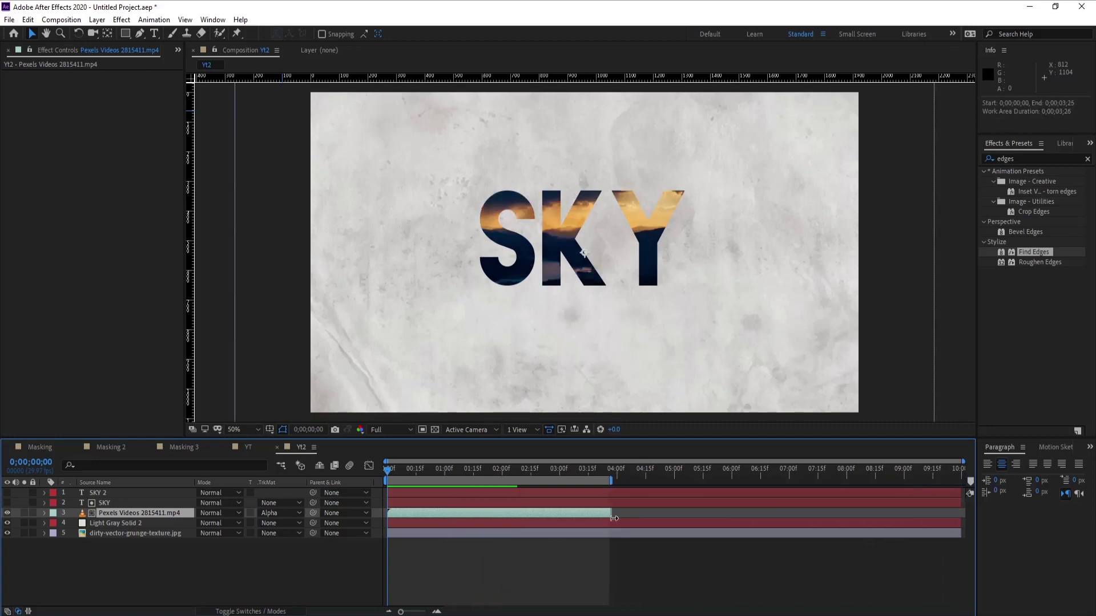
pyautogui.click(558, 563)
pyautogui.press('space')
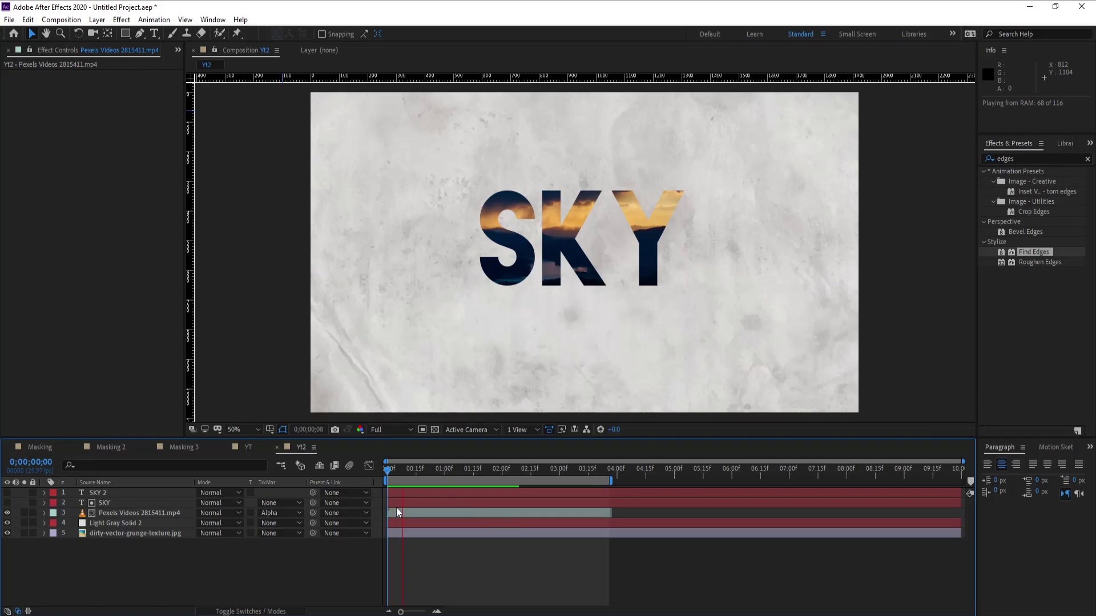